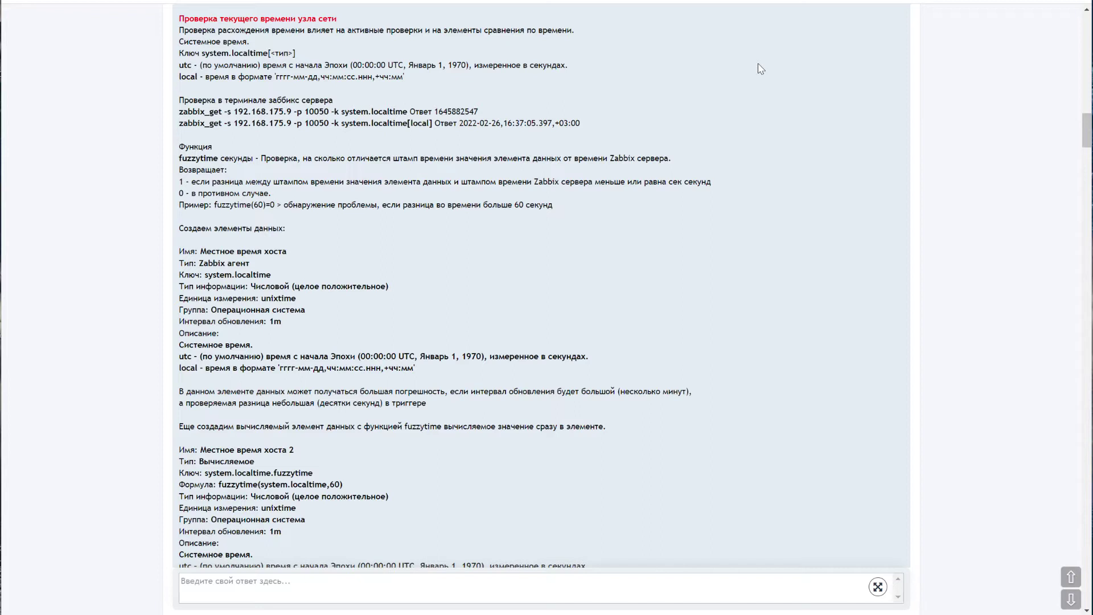
# Read the note's description of the system time check and its system.localtime key
pyautogui.moveTo(267, 53); pyautogui.dragTo(202, 53)
pyautogui.click(262, 45)
pyautogui.moveTo(251, 42); pyautogui.dragTo(179, 47)
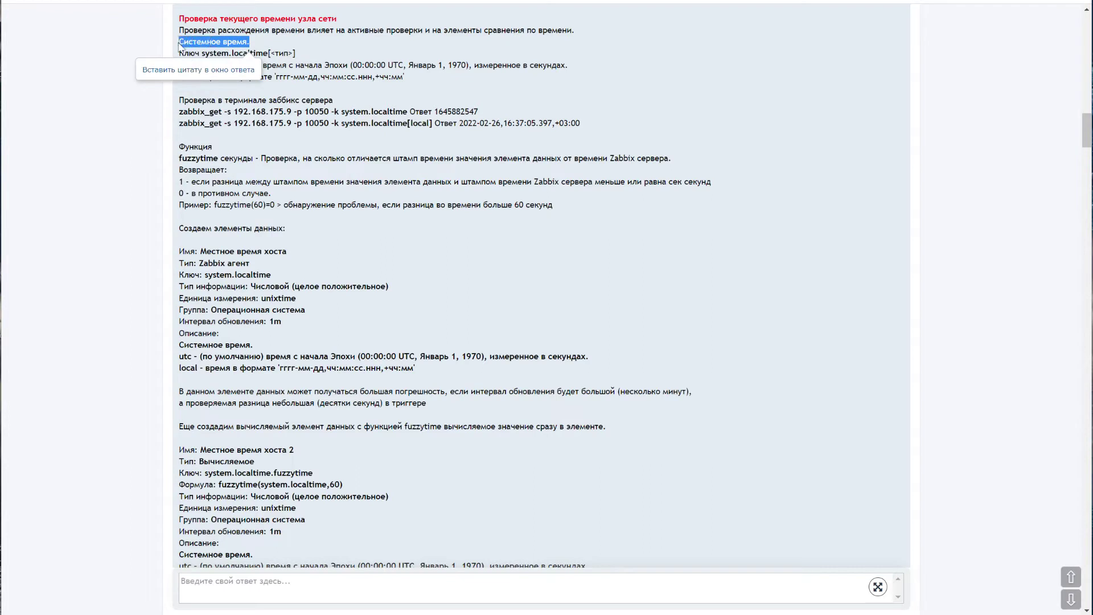
pyautogui.click(251, 55)
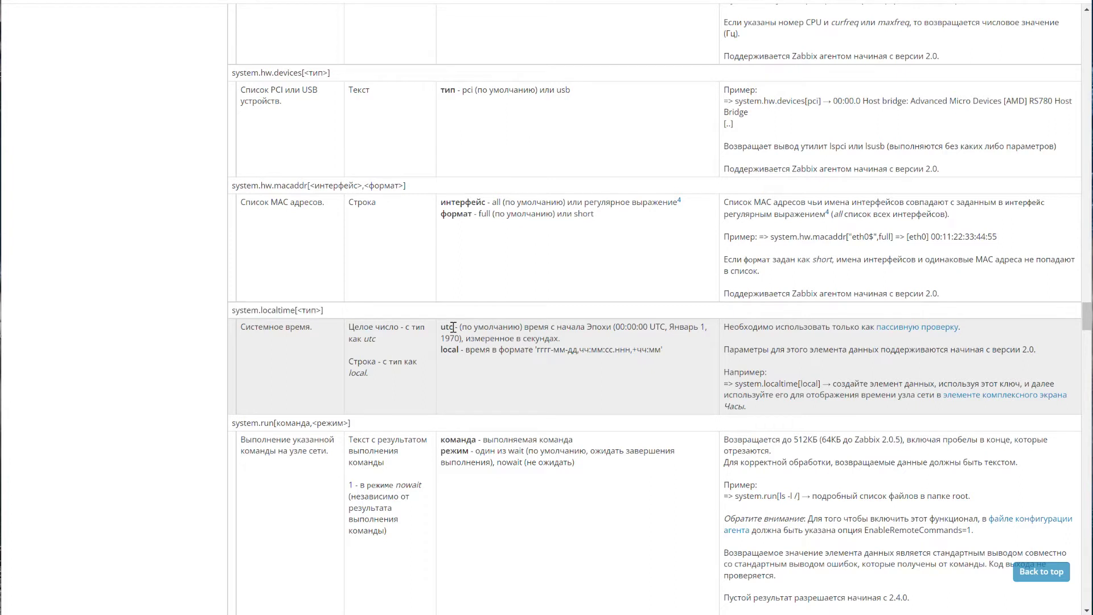
# Examine the utc and local parameters of system.localtime in the Zabbix documentation, including their return formats
pyautogui.moveTo(453, 328); pyautogui.dragTo(436, 331)
pyautogui.click(559, 332)
pyautogui.moveTo(559, 339); pyautogui.dragTo(490, 339)
pyautogui.moveTo(670, 327); pyautogui.dragTo(705, 327)
pyautogui.click(460, 349)
pyautogui.moveTo(460, 350); pyautogui.dragTo(442, 349)
pyautogui.click(623, 350)
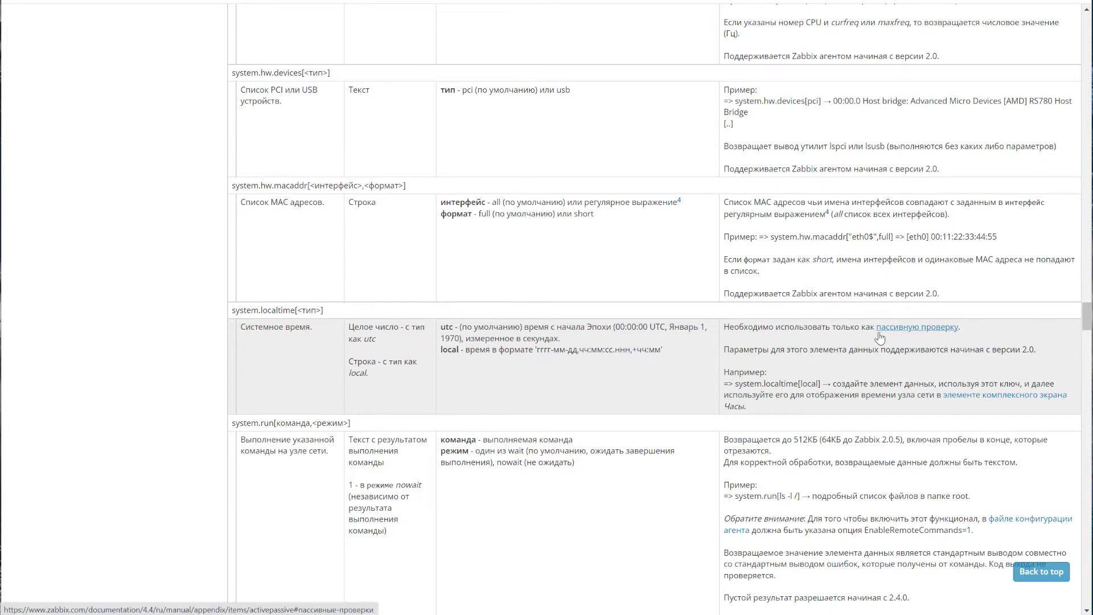
# Copy the command "zabbix_get -s 192.168.175.9 -p 10050 -k system.localtime" from the note, run it in PuTTY and inspect its output
pyautogui.hotkey('alt', 'Tab')
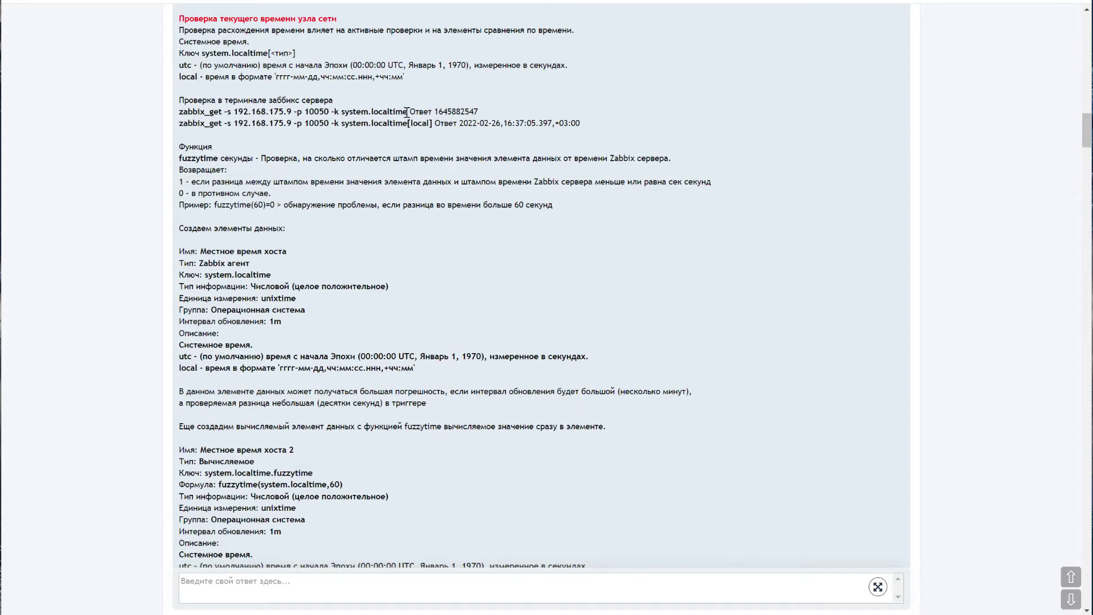
pyautogui.moveTo(408, 112); pyautogui.dragTo(174, 112)
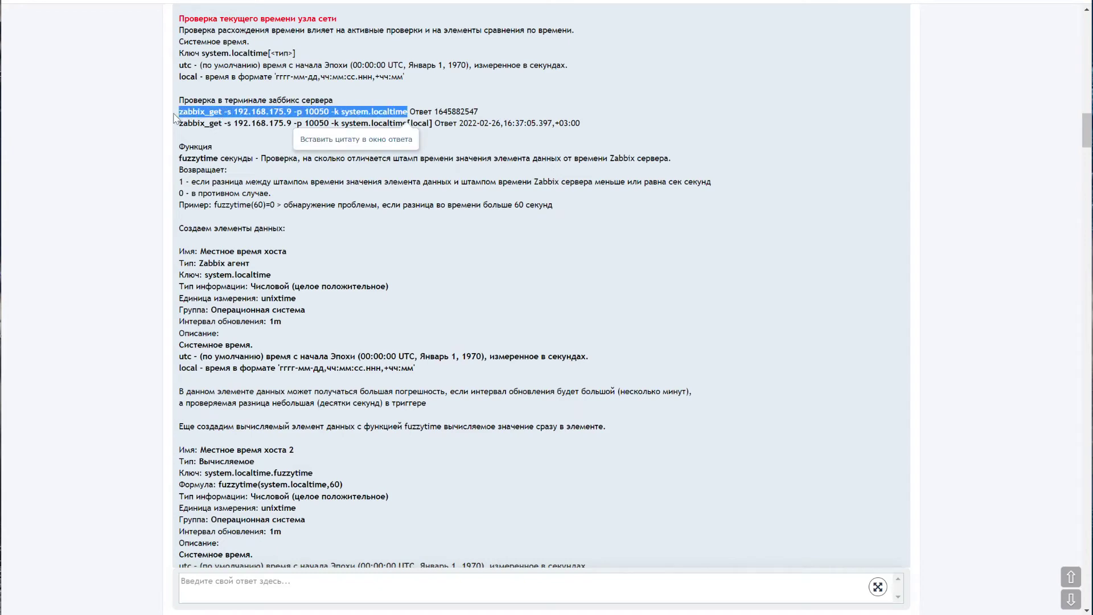
pyautogui.click(407, 112)
pyautogui.moveTo(407, 111); pyautogui.dragTo(179, 111)
pyautogui.hotkey('ctrl', 'c')
pyautogui.hotkey('alt', 'Tab')
pyautogui.rightClick(680, 276)
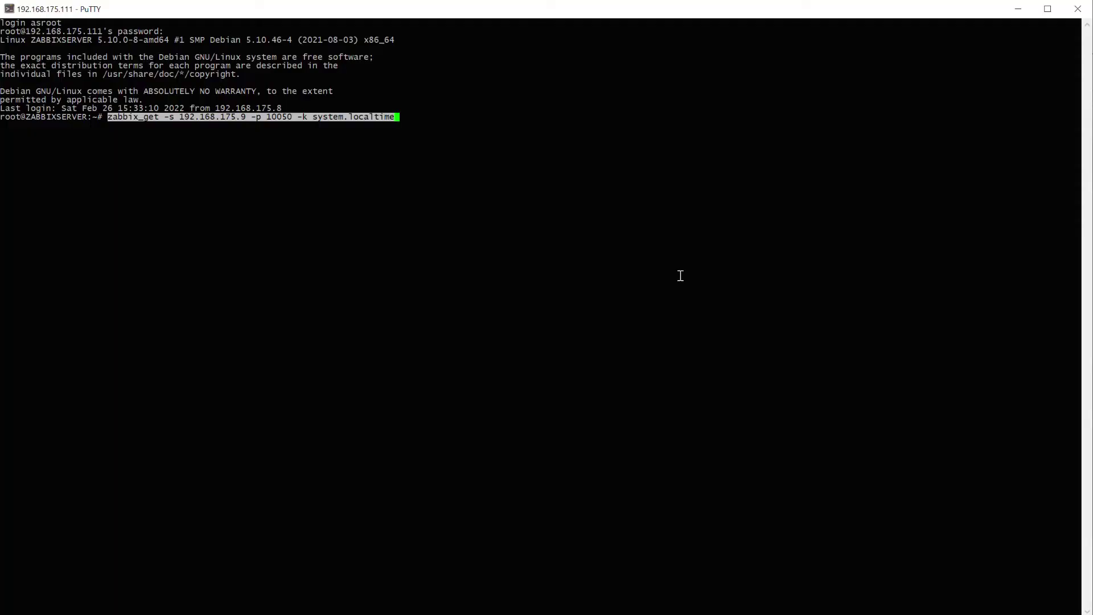
pyautogui.press('Return')
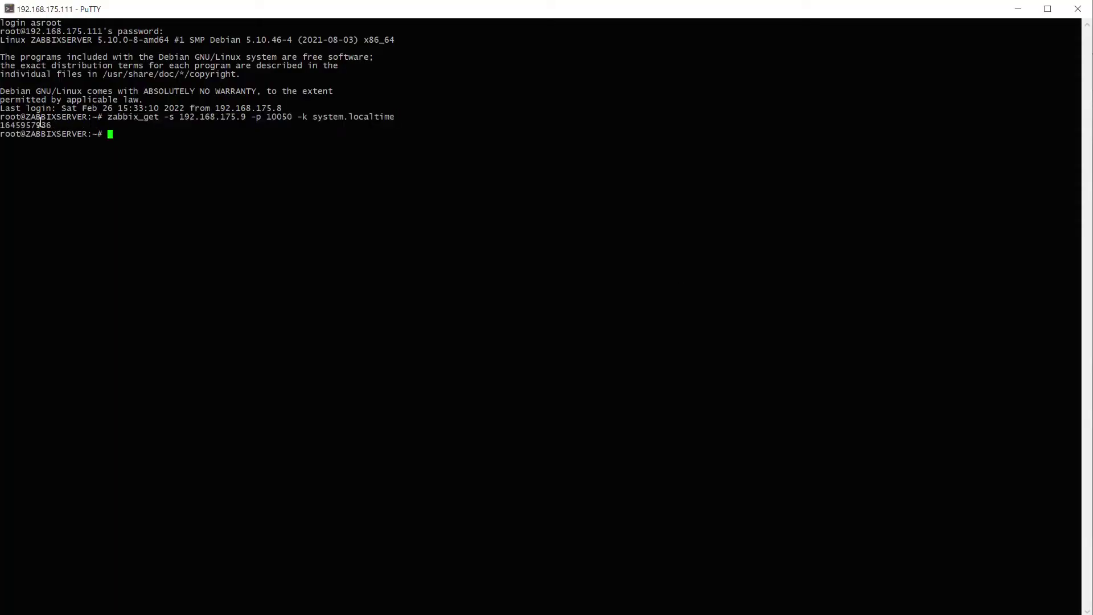
pyautogui.moveTo(53, 124); pyautogui.dragTo(1, 121)
pyautogui.click(123, 135)
# Copy and run "zabbix_get -s 192.168.175.9 -p 10050 -k system.localtime[local]" in the PuTTY terminal
pyautogui.hotkey('alt', 'Tab')
pyautogui.moveTo(433, 123); pyautogui.dragTo(179, 123)
pyautogui.hotkey('ctrl', 'c')
pyautogui.hotkey('alt', 'Tab')
pyautogui.rightClick(588, 572)
pyautogui.press('Return')
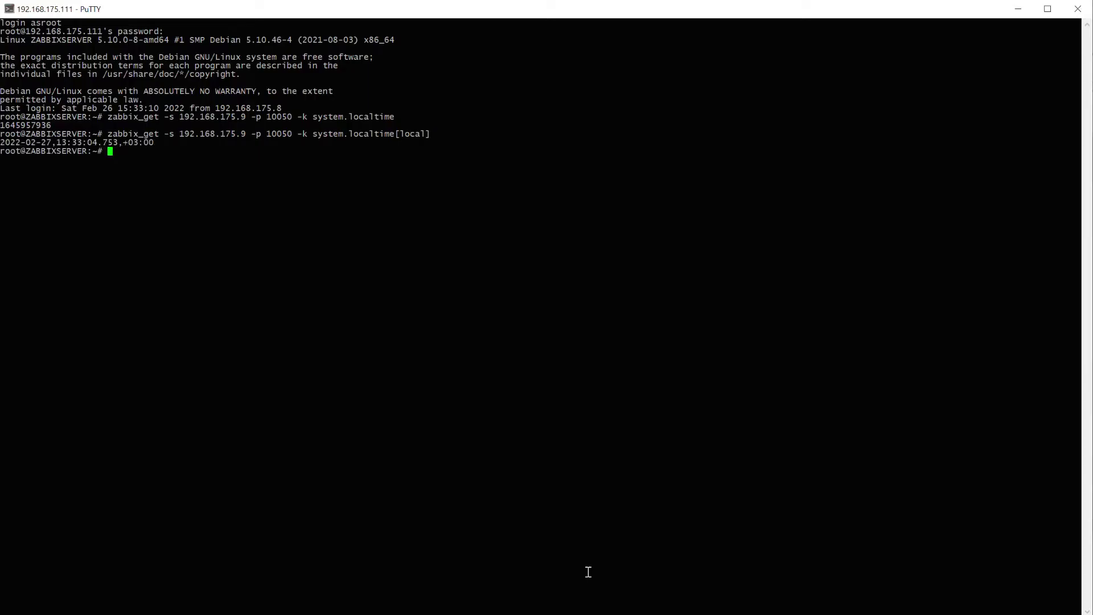
# Compare the two returned time formats and check the remote desktop session of host 192.168.175.9
pyautogui.moveTo(154, 142); pyautogui.dragTo(1, 143)
pyautogui.click(169, 142)
pyautogui.moveTo(63, 127); pyautogui.dragTo(7, 126)
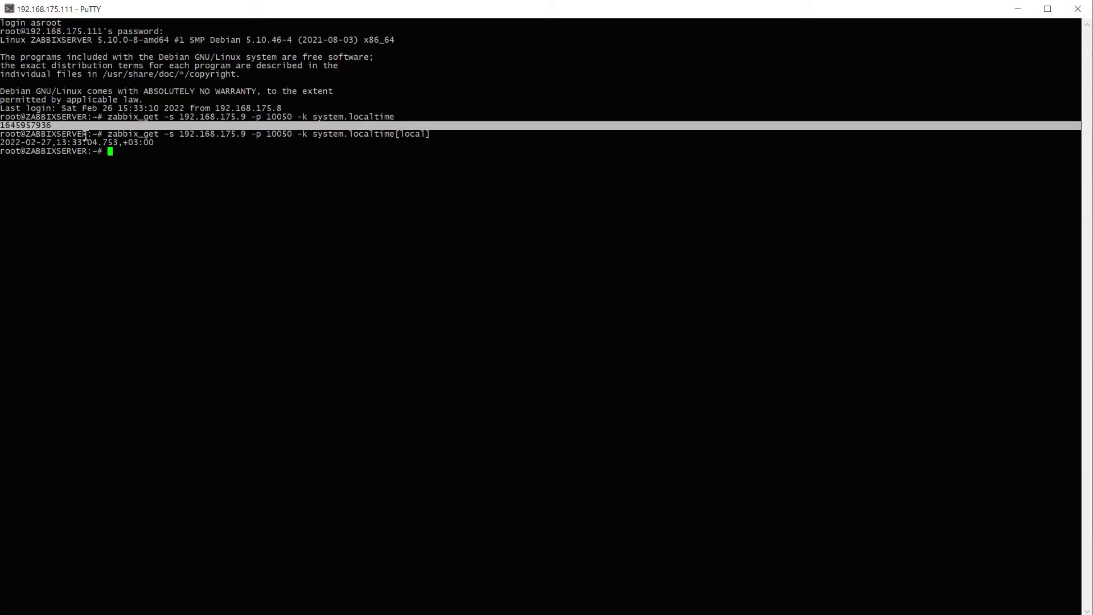
pyautogui.click(67, 127)
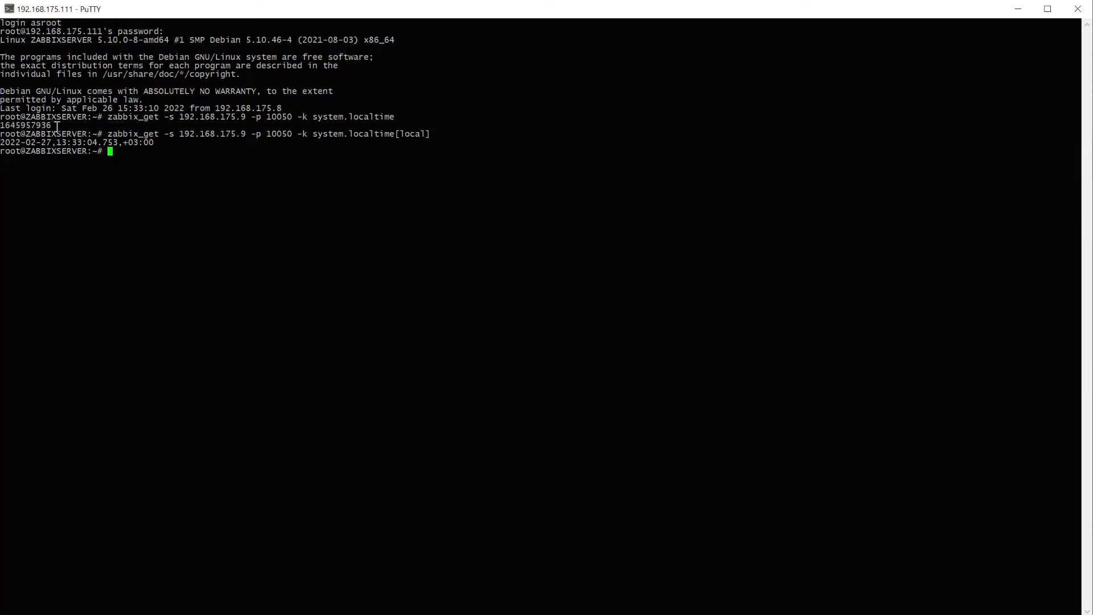
pyautogui.click(488, 612)
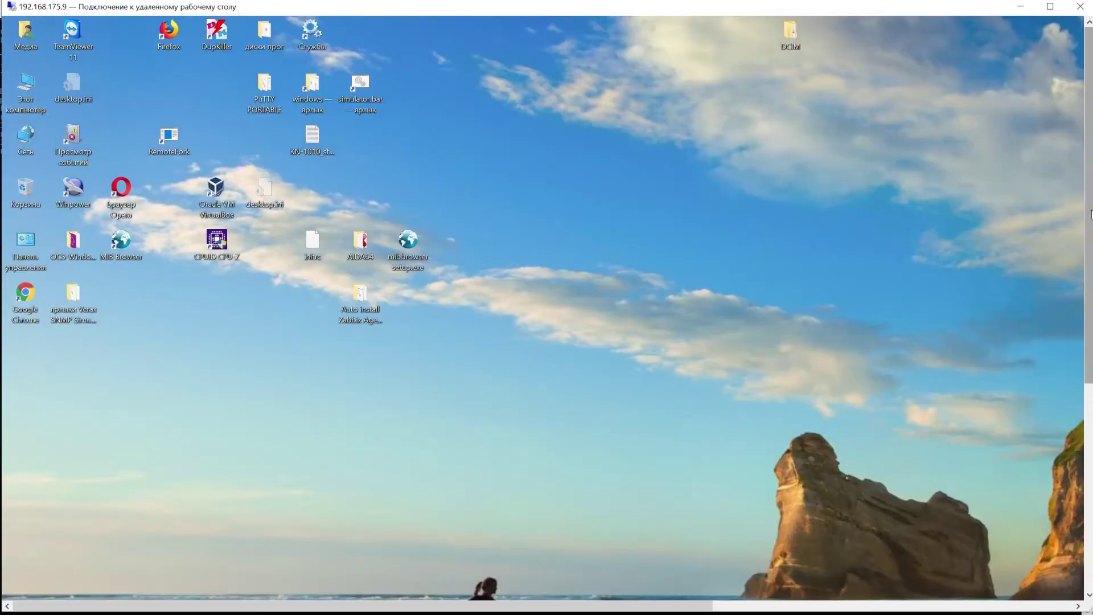
pyautogui.scroll(-5, 1088, 209)
pyautogui.click(1021, 6)
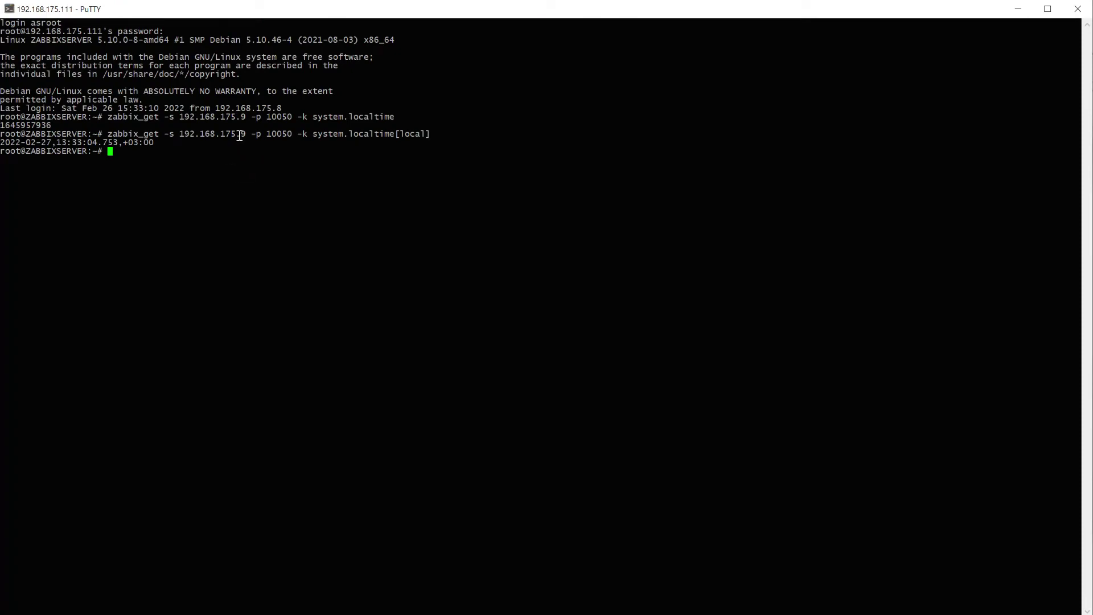
# Read the note's explanation of the fuzzytime function, its return values and the fuzzytime(60)=0 example
pyautogui.hotkey('alt', 'Tab')
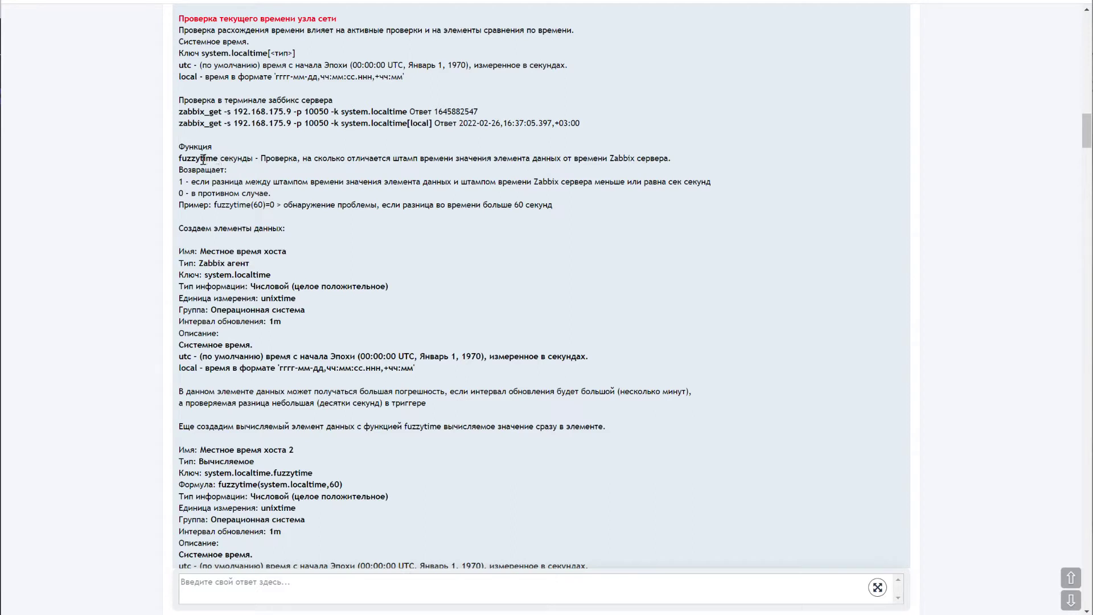
pyautogui.doubleClick(205, 159)
pyautogui.click(255, 158)
pyautogui.doubleClick(252, 158)
pyautogui.click(307, 157)
pyautogui.moveTo(307, 158); pyautogui.dragTo(679, 161)
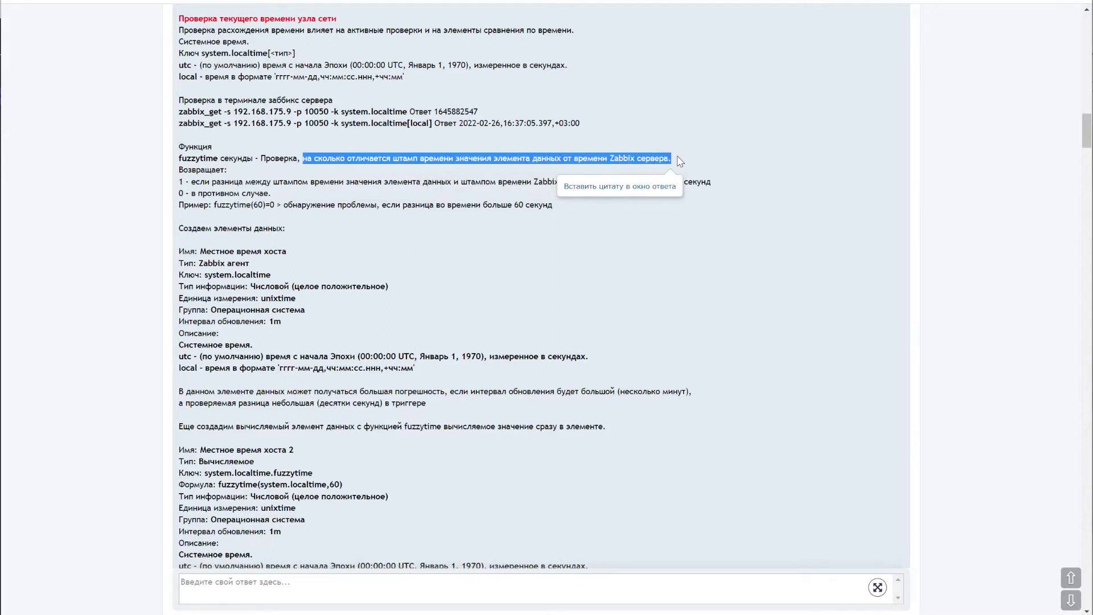
pyautogui.click(263, 205)
pyautogui.doubleClick(260, 205)
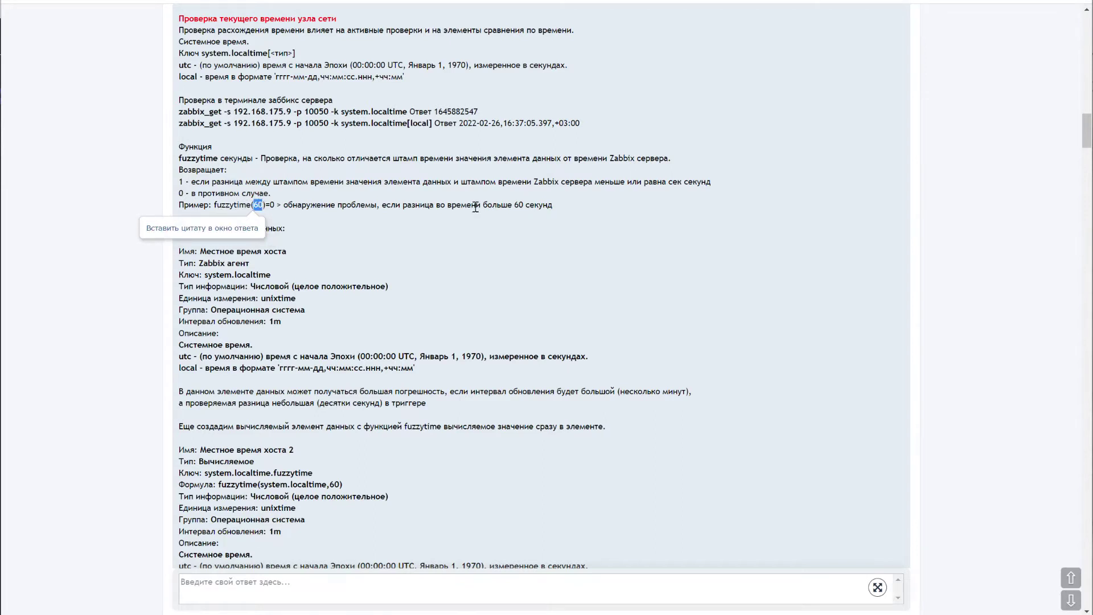
pyautogui.click(274, 206)
pyautogui.doubleClick(273, 205)
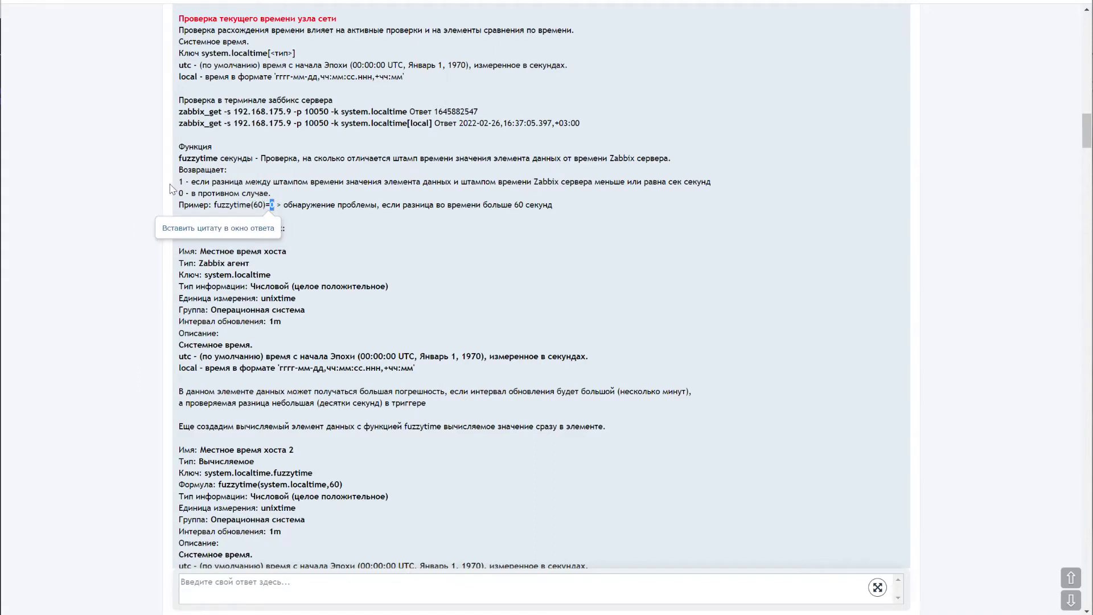
# Look at the fuzzytime (сек) entry in the Zabbix trigger function documentation
pyautogui.hotkey('ctrl', 'Tab')
pyautogui.moveTo(290, 311); pyautogui.dragTo(233, 310)
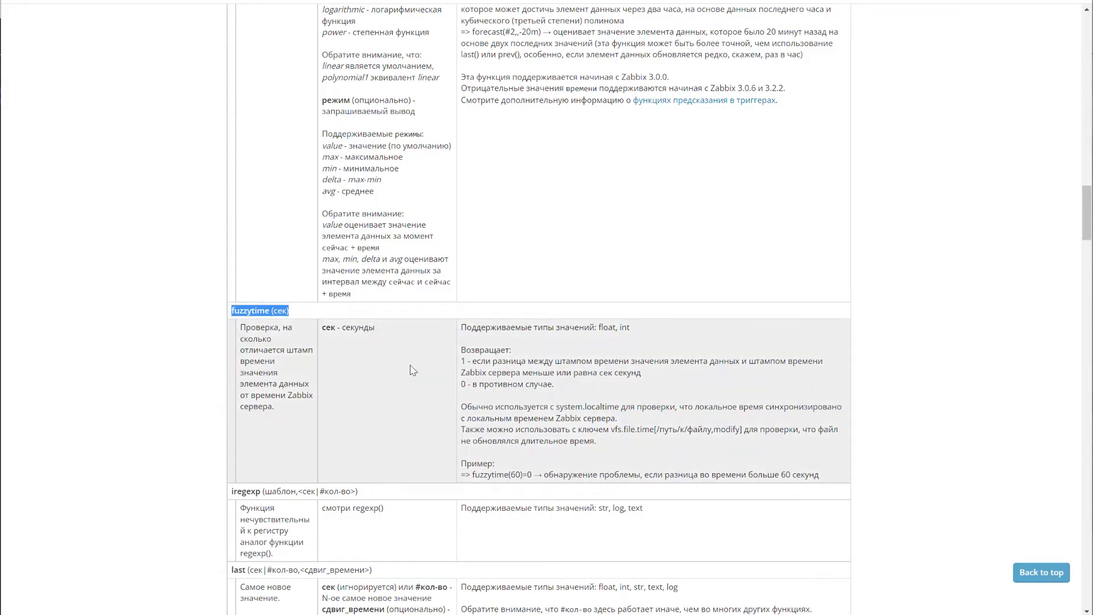
pyautogui.click(413, 370)
# Compare the keys, triggers and types of the two system.localtime items in the Zabbix template's item list
pyautogui.hotkey('ctrl', 'Tab')
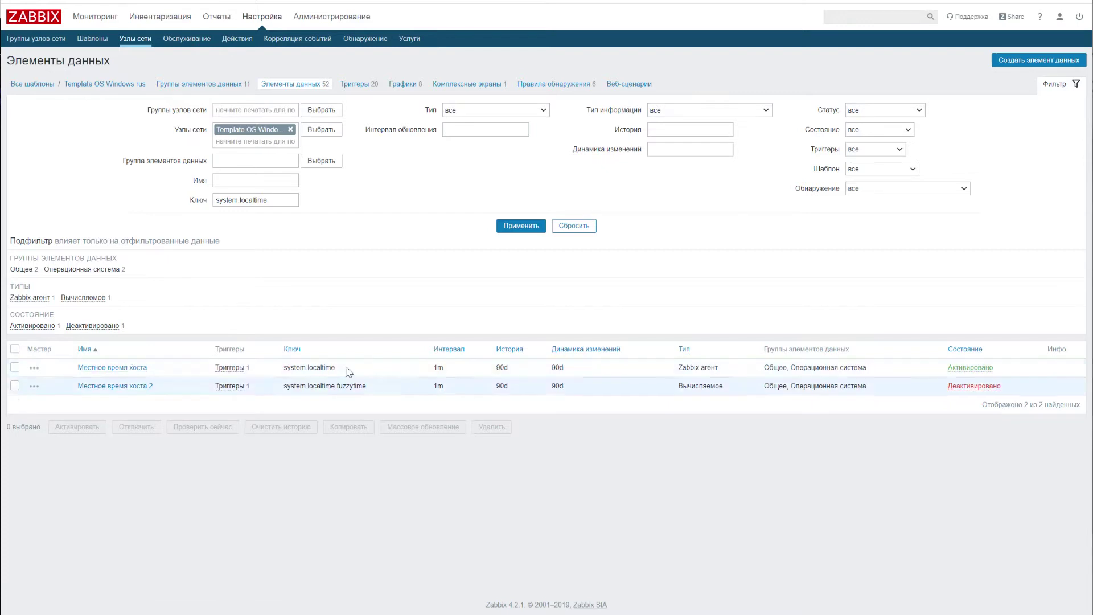
pyautogui.moveTo(339, 369); pyautogui.dragTo(286, 371)
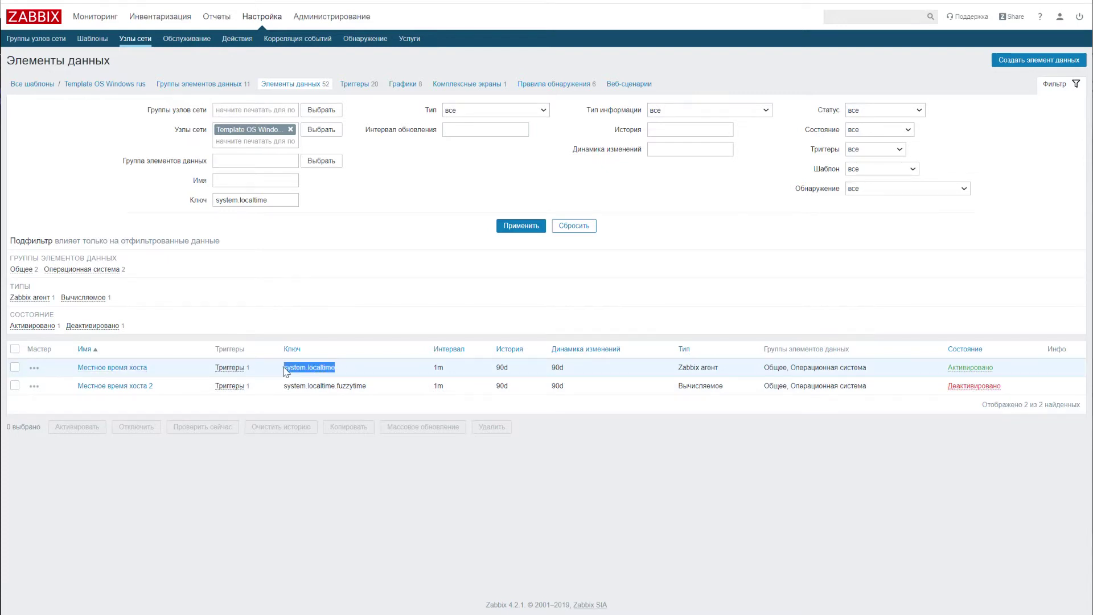
pyautogui.moveTo(238, 376)
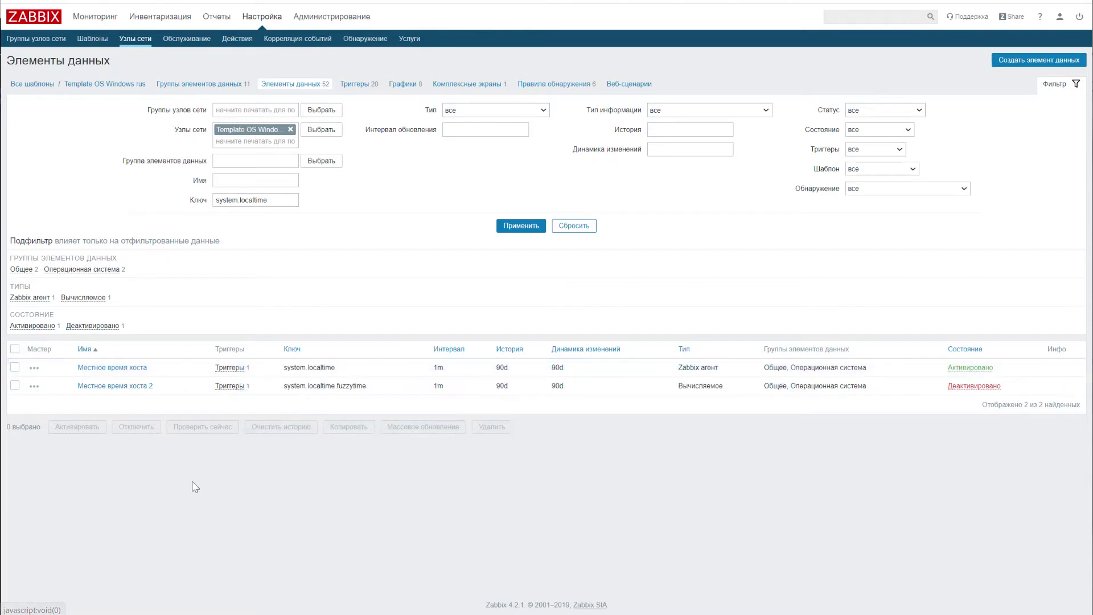
pyautogui.moveTo(367, 386); pyautogui.dragTo(283, 393)
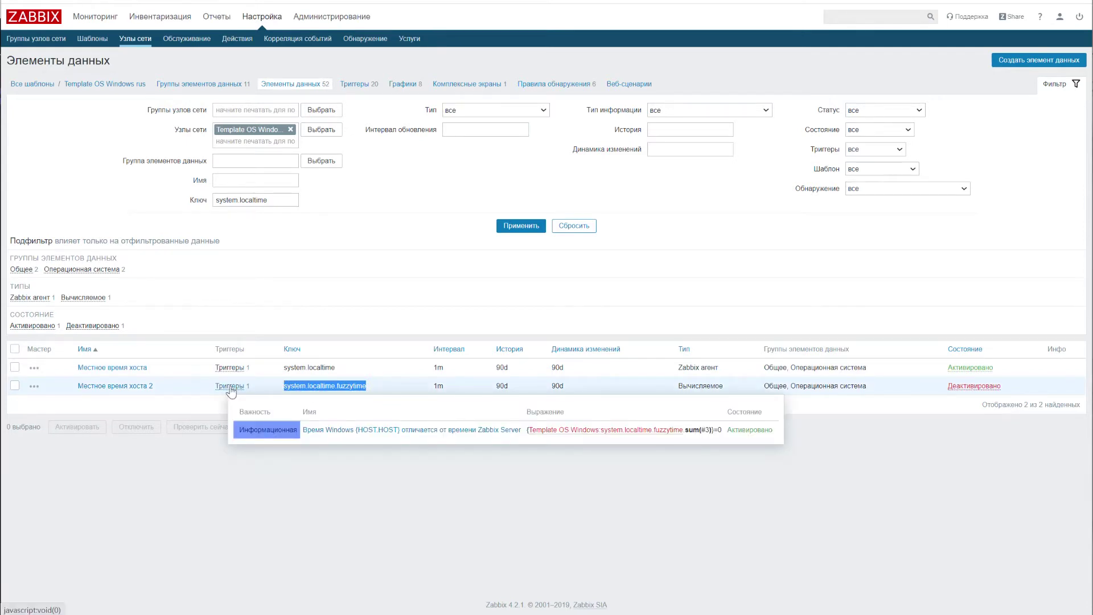
pyautogui.moveTo(335, 367); pyautogui.dragTo(285, 370)
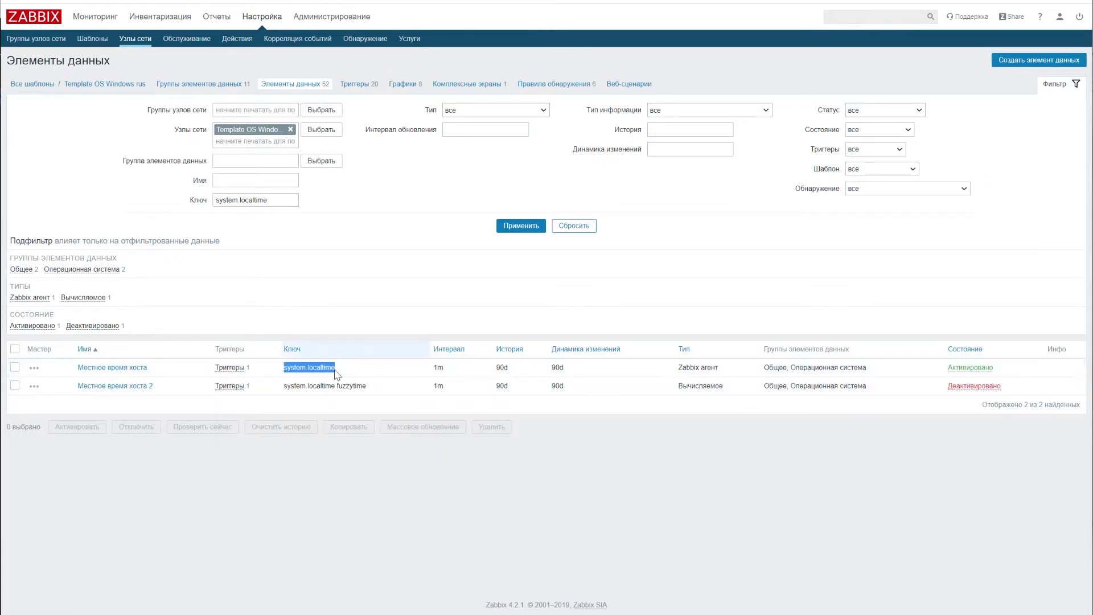
pyautogui.moveTo(381, 392); pyautogui.dragTo(287, 386)
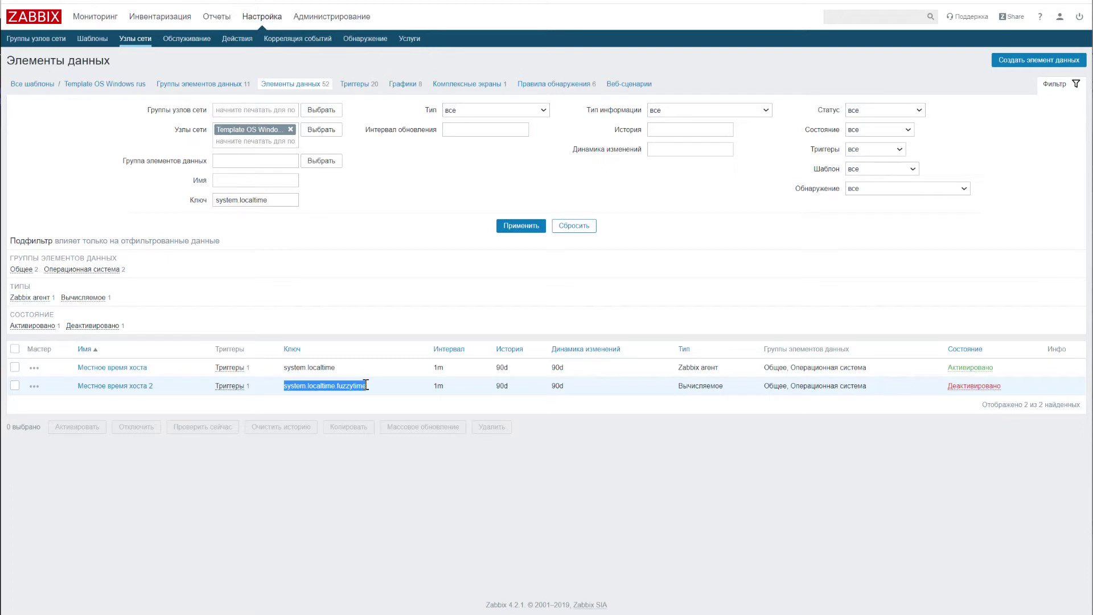
pyautogui.moveTo(719, 367); pyautogui.dragTo(678, 385)
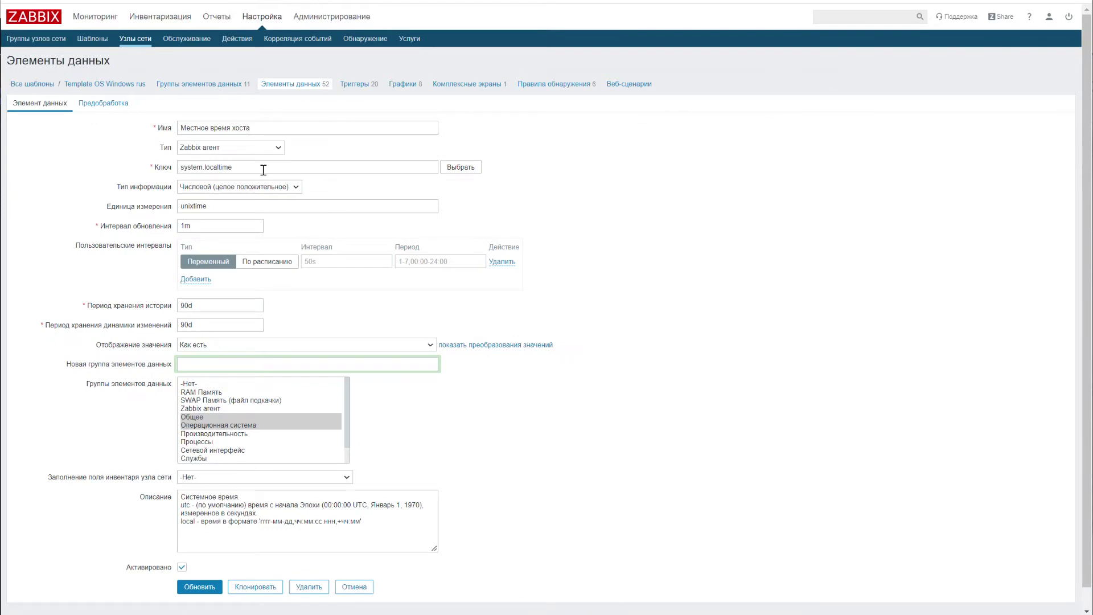
# Review the configuration of the item "Местное время хоста": unit, update interval, description and preprocessing
pyautogui.click(229, 206)
pyautogui.moveTo(225, 204); pyautogui.dragTo(177, 228)
pyautogui.click(195, 228)
pyautogui.click(387, 524)
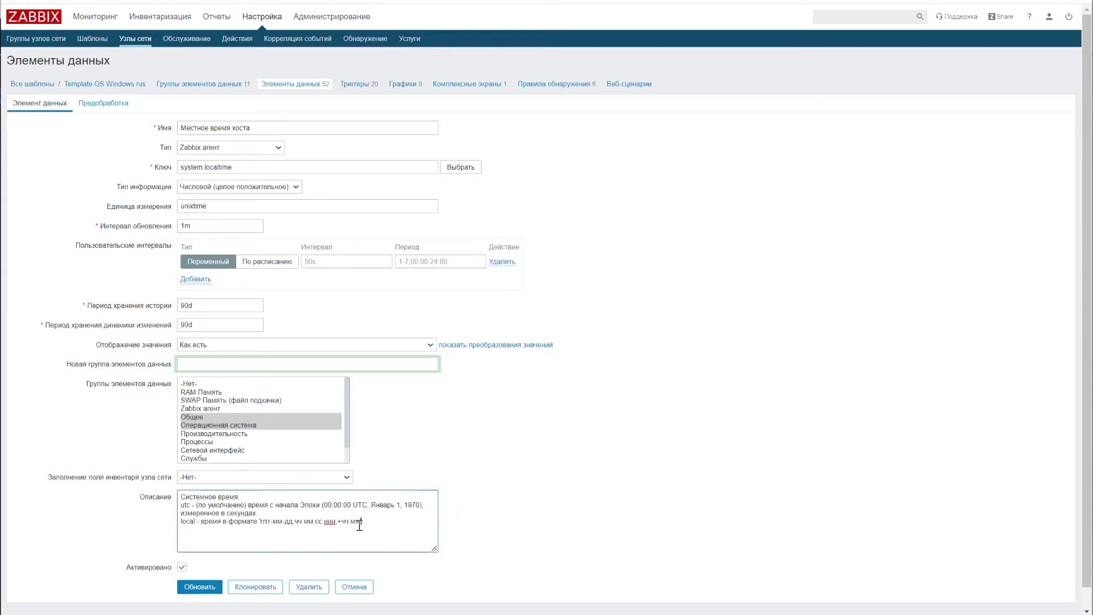
pyautogui.click(103, 103)
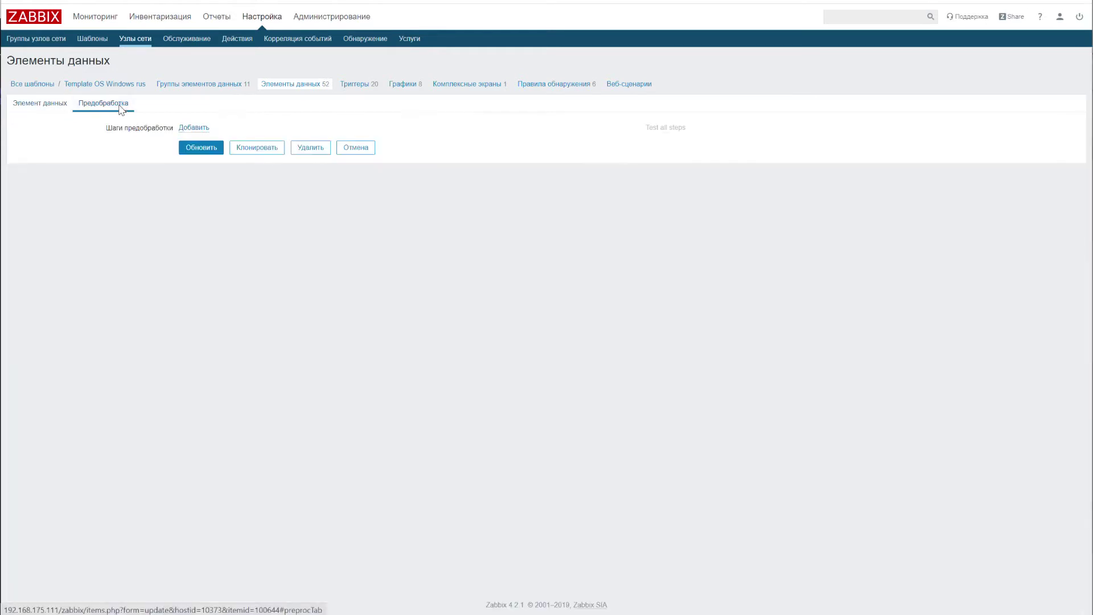
pyautogui.click(55, 103)
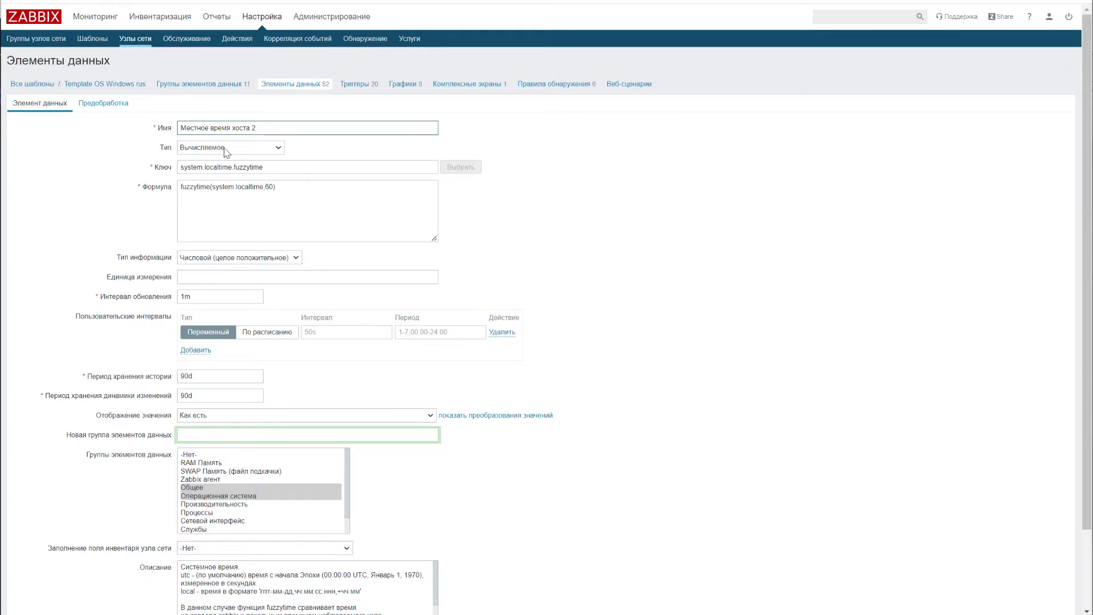
# Review the calculated item "Местное время хоста 2": key, fuzzytime formula, update interval, description and preprocessing
pyautogui.moveTo(275, 166); pyautogui.dragTo(232, 167)
pyautogui.click(293, 188)
pyautogui.moveTo(300, 188); pyautogui.dragTo(181, 186)
pyautogui.click(273, 190)
pyautogui.doubleClick(268, 189)
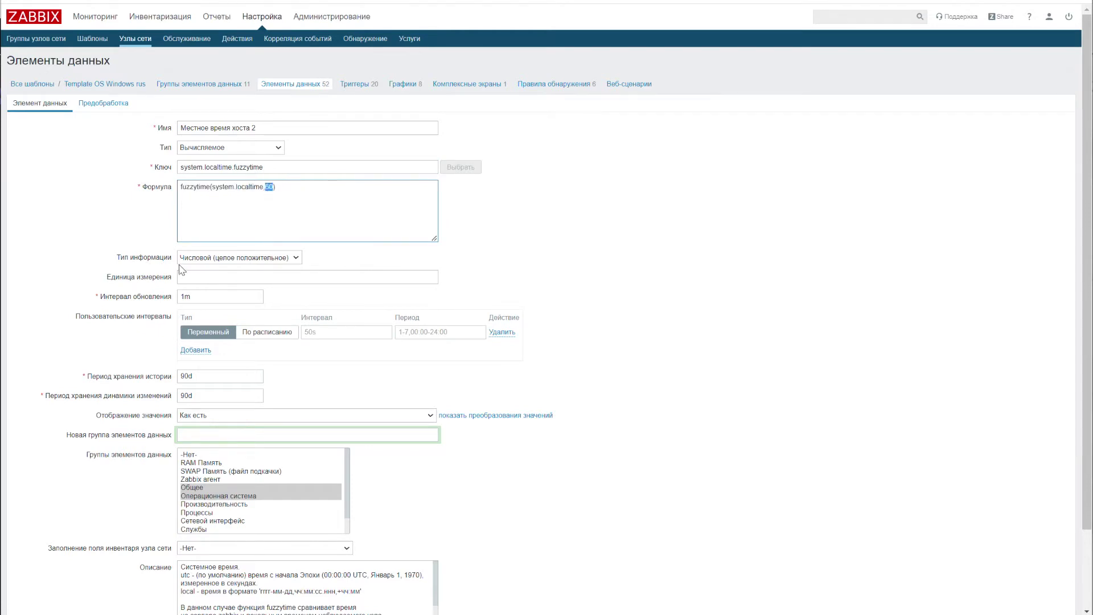
pyautogui.click(206, 298)
pyautogui.scroll(-3, 413, 275)
pyautogui.click(191, 515)
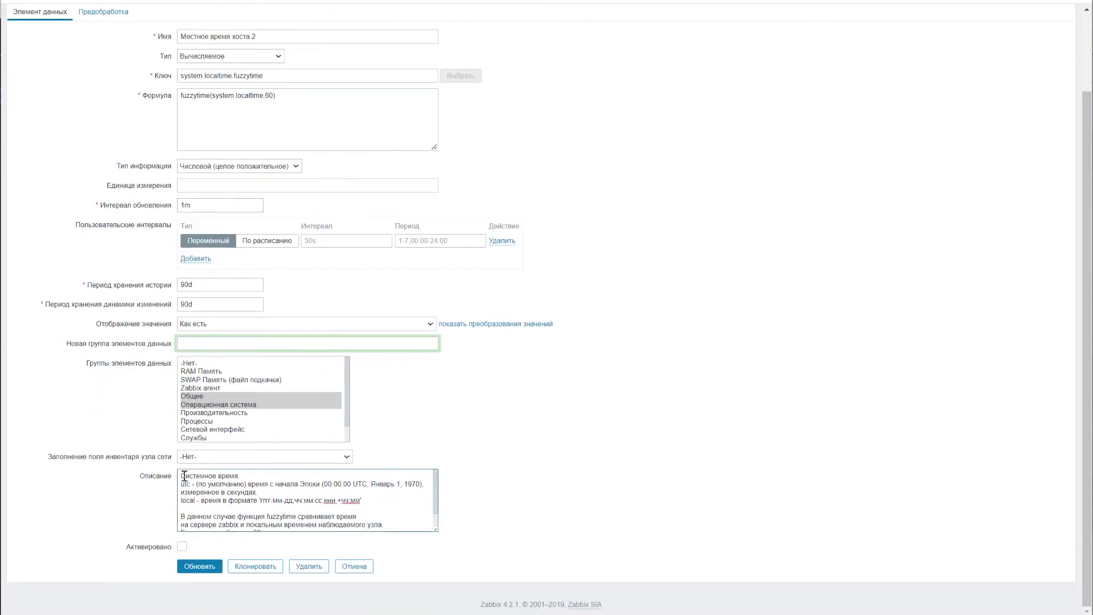
pyautogui.scroll(-1, 263, 516)
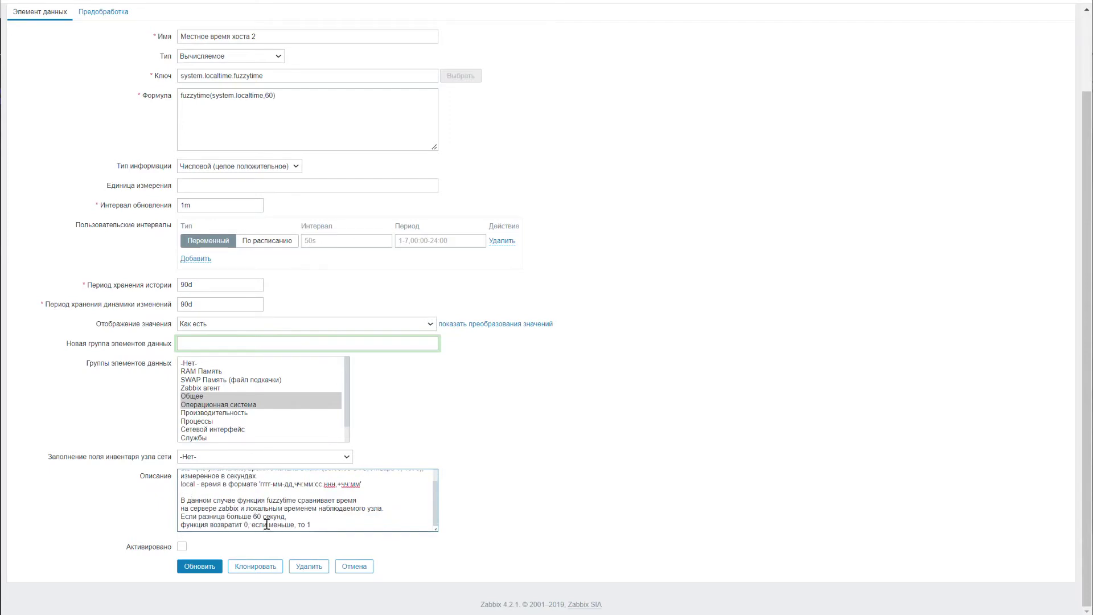
pyautogui.click(103, 12)
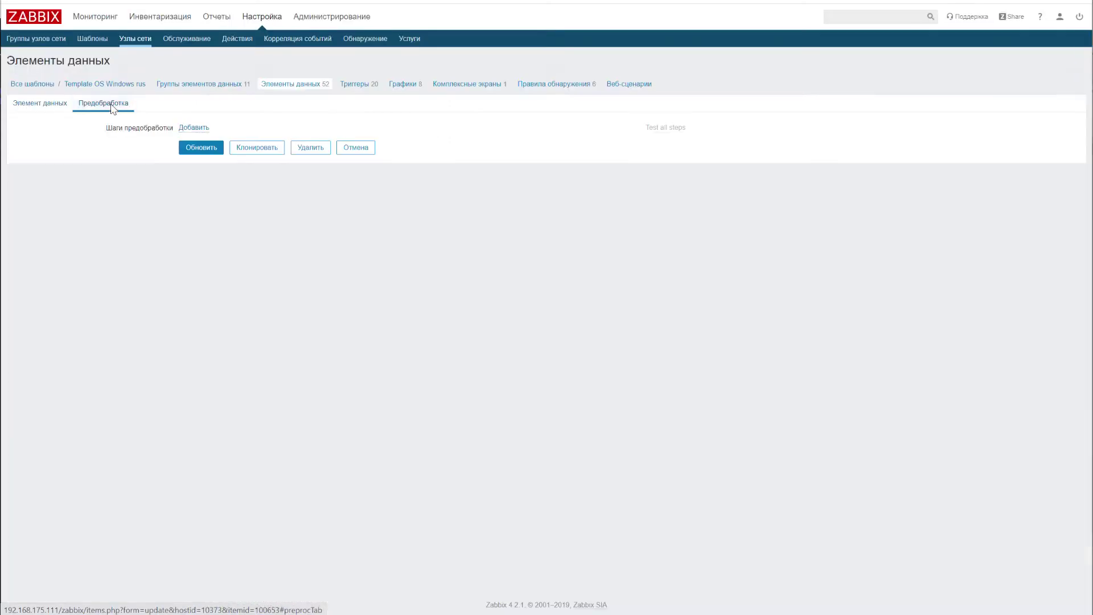
pyautogui.click(43, 107)
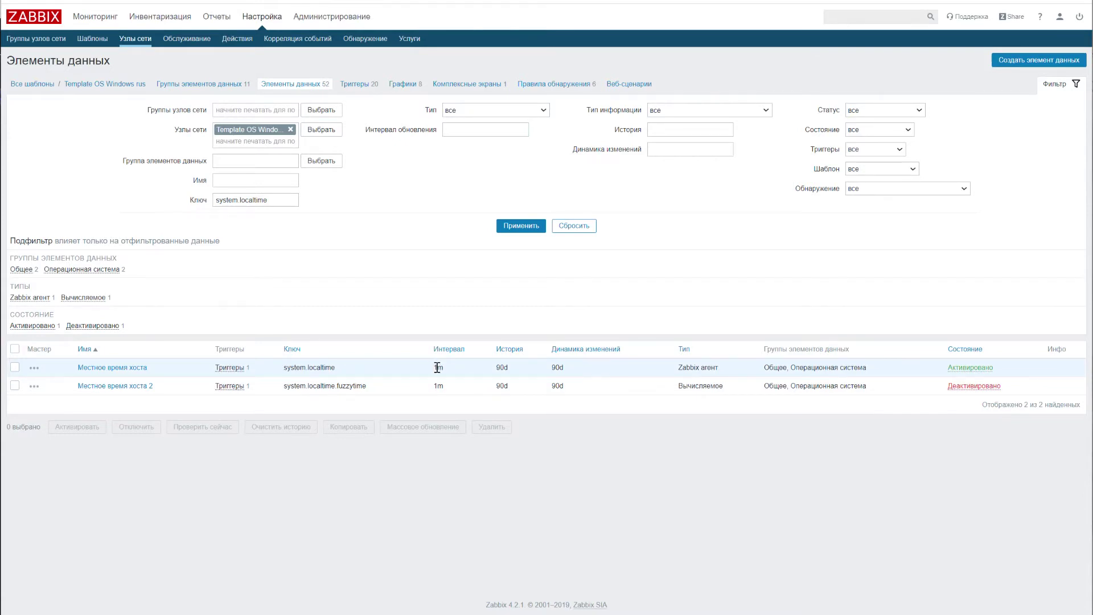
# Open the trigger of the item "Местное время хоста" and examine its fuzzytime(60) expression and description
pyautogui.click(228, 369)
pyautogui.click(233, 372)
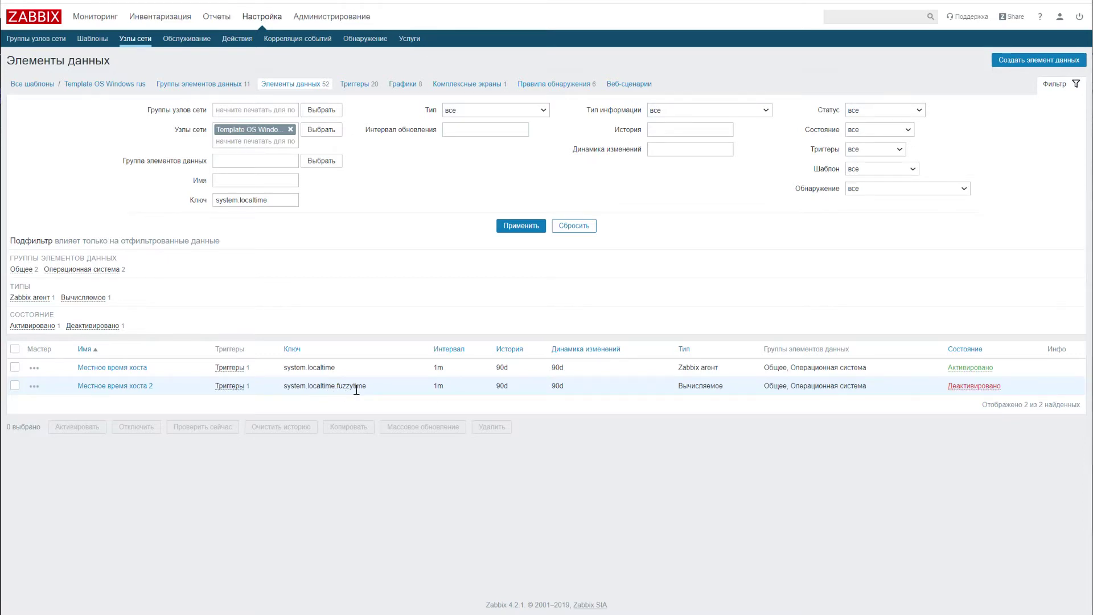
pyautogui.click(232, 367)
pyautogui.click(455, 411)
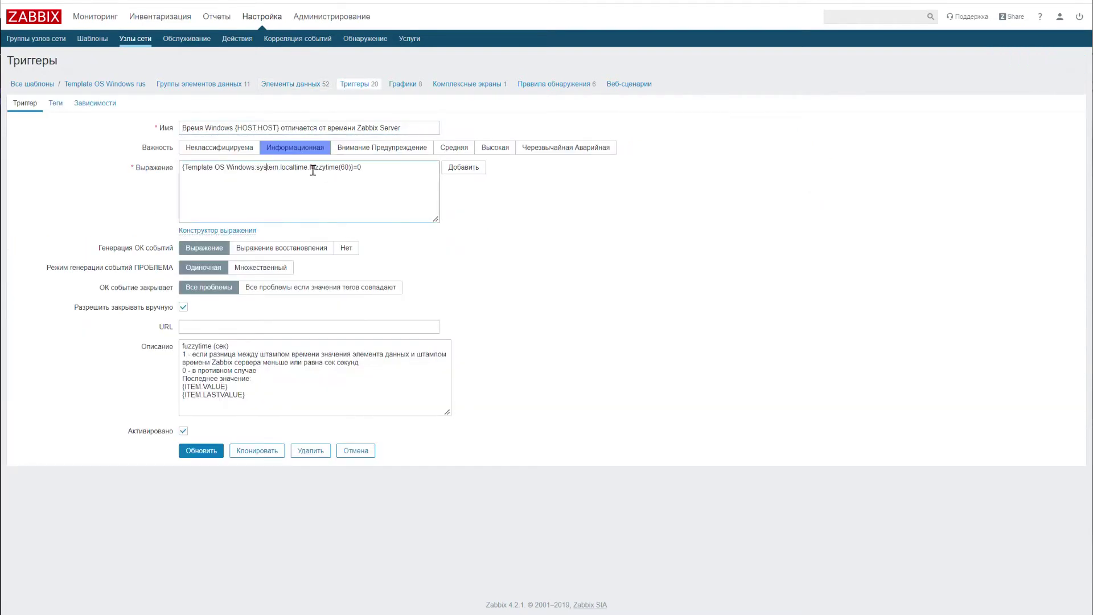
pyautogui.moveTo(310, 167); pyautogui.dragTo(335, 168)
pyautogui.click(342, 167)
pyautogui.doubleClick(345, 167)
pyautogui.moveTo(256, 393); pyautogui.dragTo(169, 391)
pyautogui.click(350, 384)
pyautogui.moveTo(257, 370); pyautogui.dragTo(178, 352)
# Open the trigger of the item "Местное время хоста 2" and examine its sum(#3) expression and description
pyautogui.hotkey('alt', 'Left')
pyautogui.click(228, 387)
pyautogui.click(401, 427)
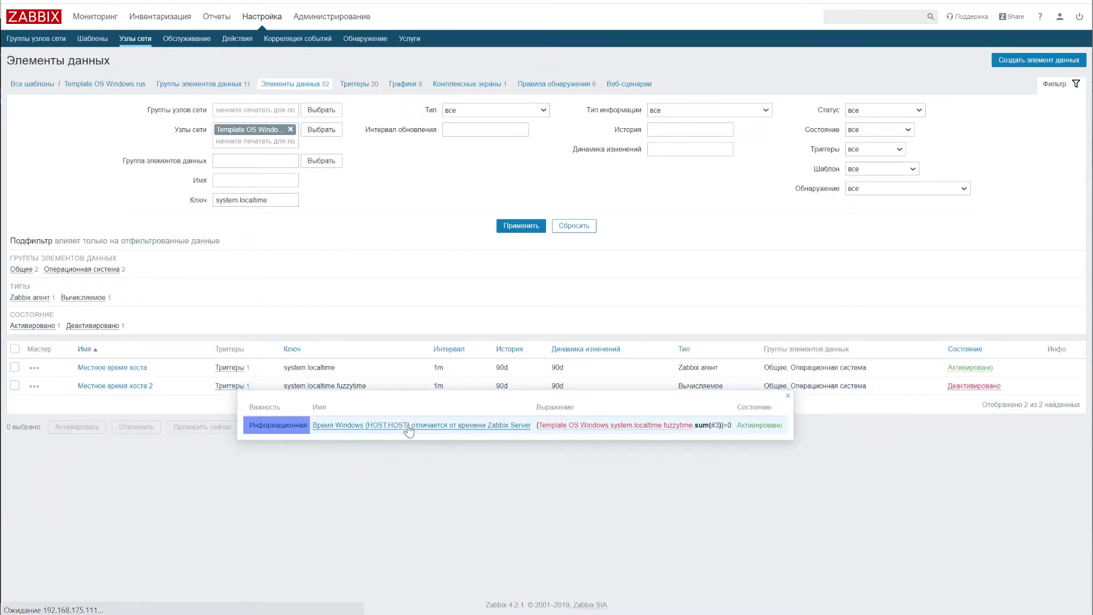
pyautogui.doubleClick(345, 168)
pyautogui.moveTo(356, 167); pyautogui.dragTo(365, 168)
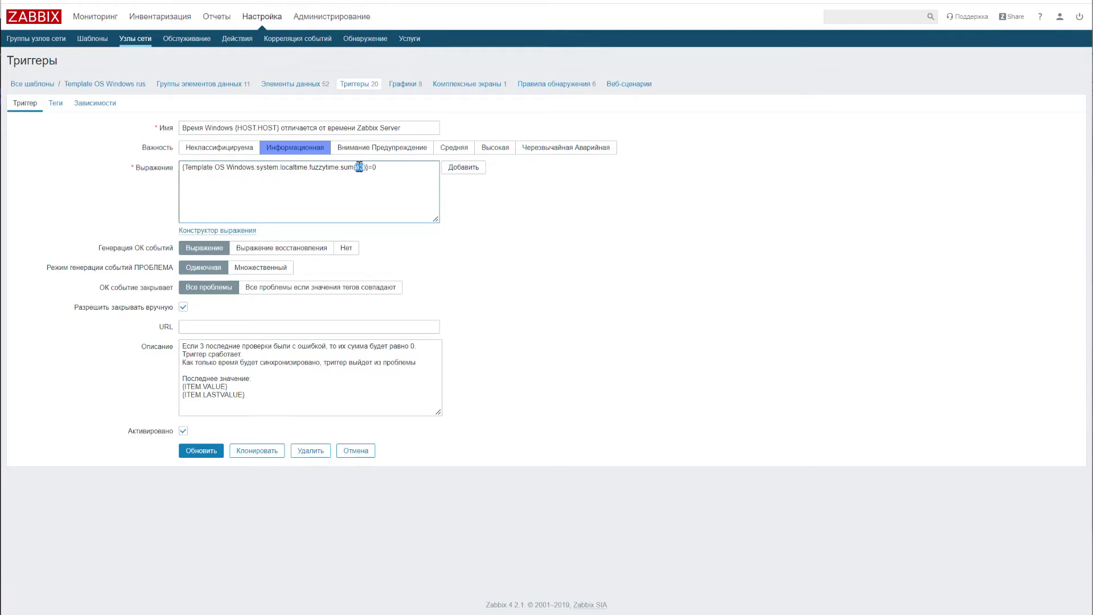
pyautogui.click(365, 168)
pyautogui.hotkey('shift', 'End')
pyautogui.moveTo(369, 167); pyautogui.dragTo(377, 167)
pyautogui.click(340, 167)
pyautogui.moveTo(341, 167); pyautogui.dragTo(358, 169)
pyautogui.click(629, 313)
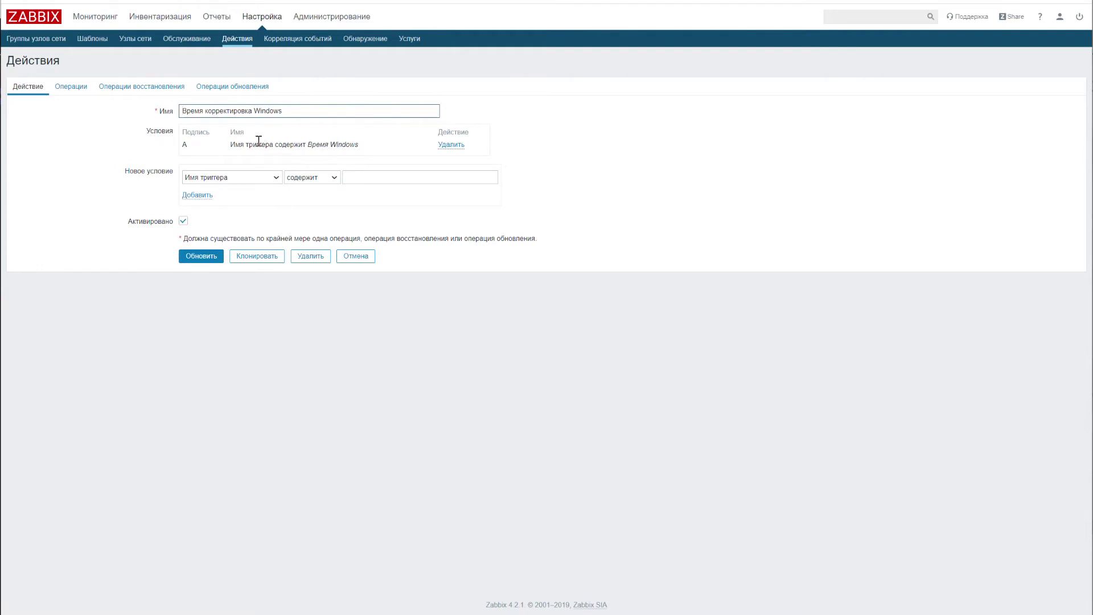
# Review the operations of the action "Время корректировка Windows", especially the remote net time command run on the Zabbix agent
pyautogui.click(70, 86)
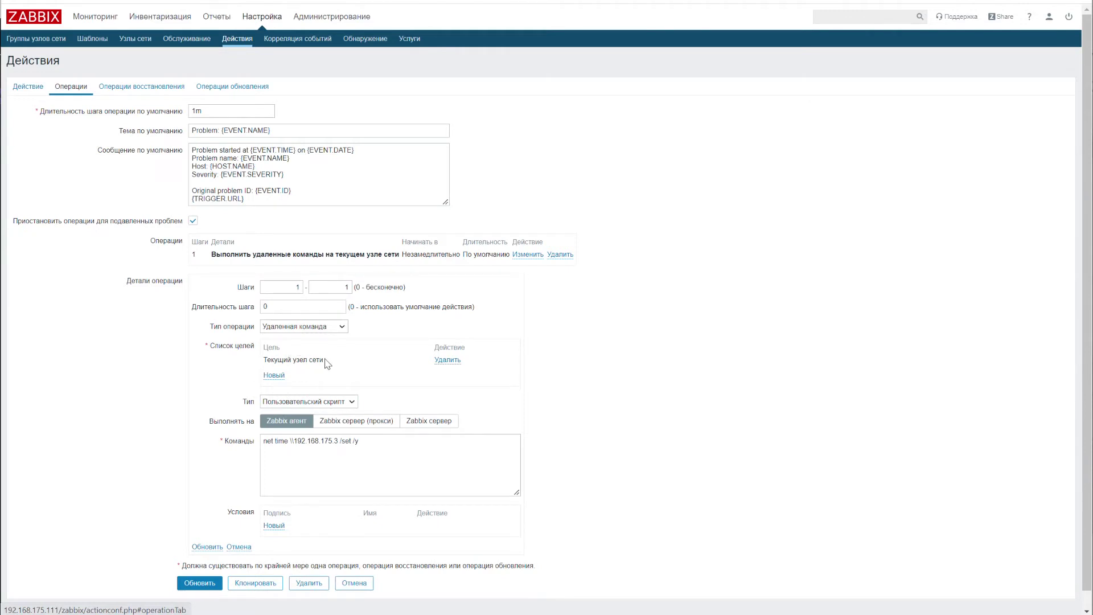
pyautogui.moveTo(356, 442); pyautogui.dragTo(261, 443)
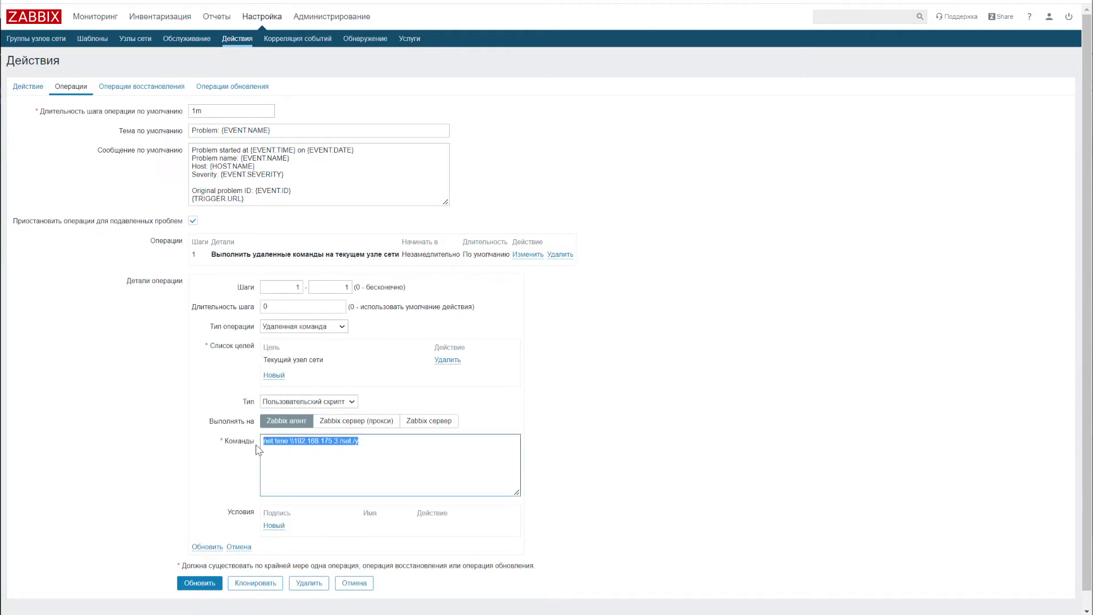
pyautogui.click(320, 442)
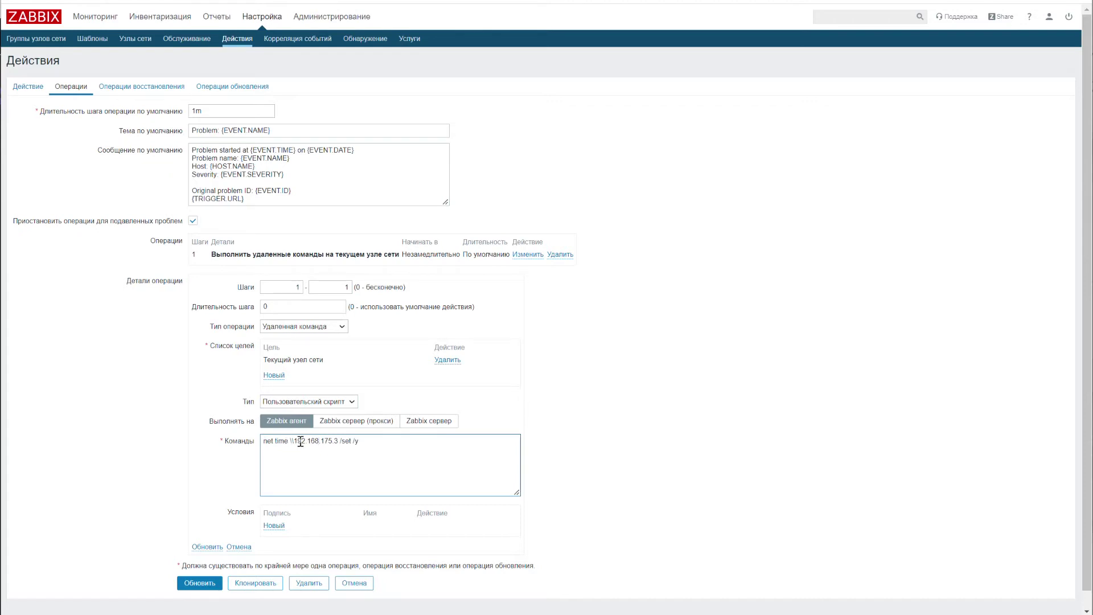
pyautogui.moveTo(291, 442); pyautogui.dragTo(335, 443)
pyautogui.moveTo(338, 442); pyautogui.dragTo(360, 442)
pyautogui.click(358, 446)
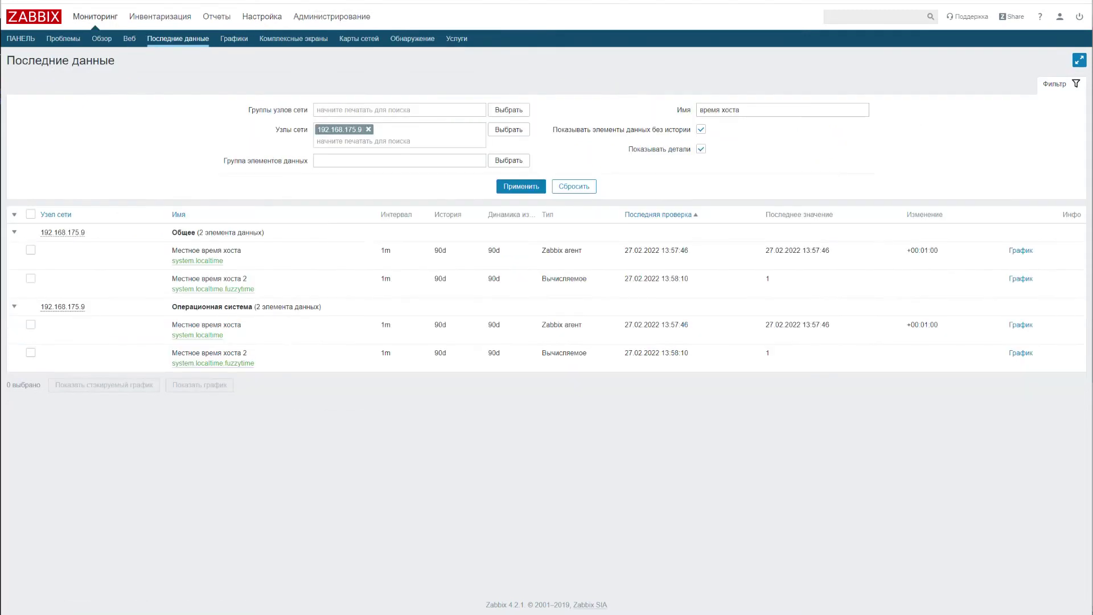
# Check the last values of both host-time items in the latest data for host 192.168.175.9
pyautogui.moveTo(830, 252); pyautogui.dragTo(764, 251)
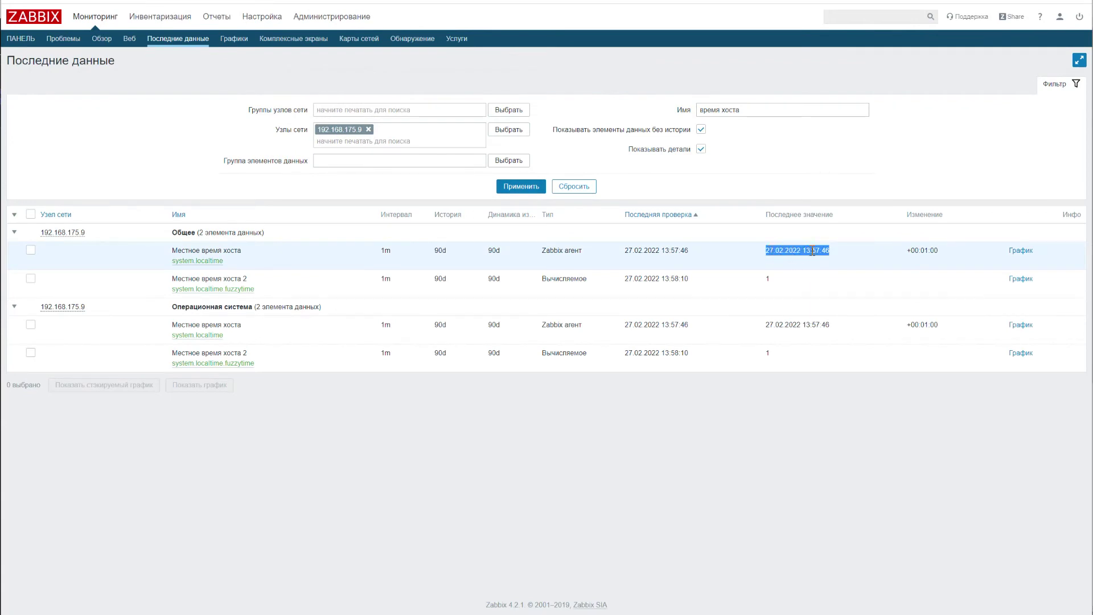
pyautogui.moveTo(786, 279); pyautogui.dragTo(765, 283)
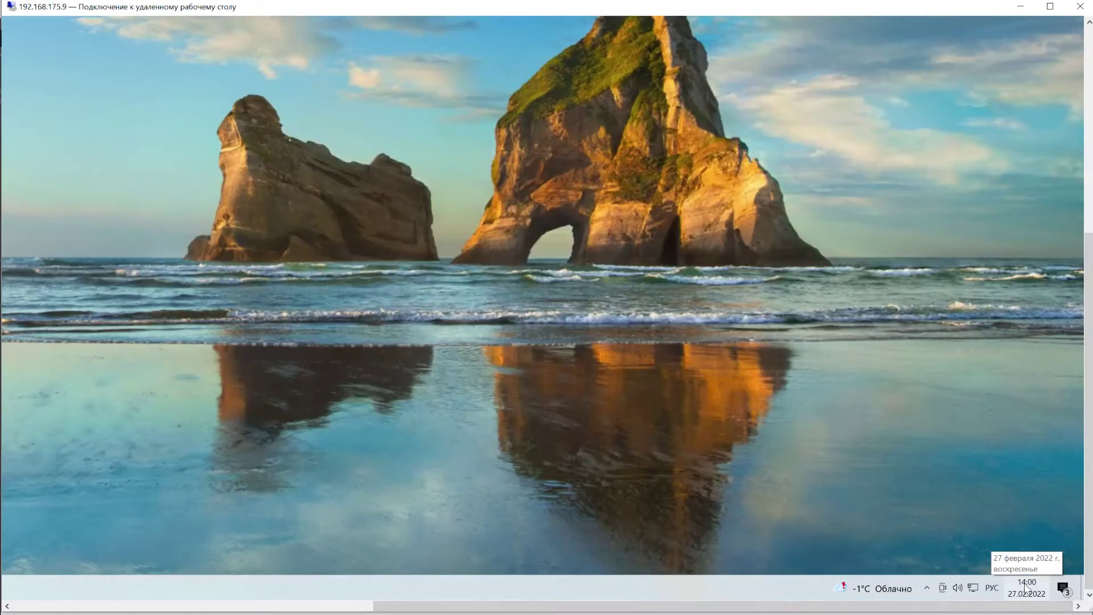
# In the remote desktop session of 192.168.175.9, open the date and time settings and turn off automatic time setting
pyautogui.rightClick(787, 592)
pyautogui.click(934, 247)
pyautogui.click(236, 169)
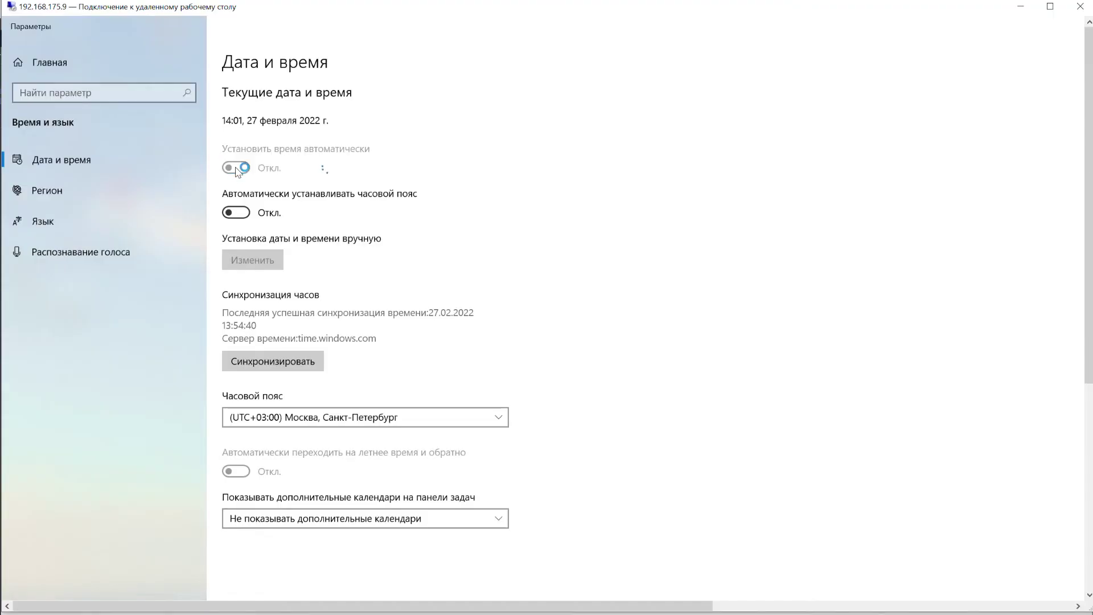
# Set the remote host's clock manually to 14:07 and check the taskbar clock
pyautogui.click(270, 263)
pyautogui.click(468, 236)
pyautogui.scroll(-1, 466, 255)
pyautogui.click(466, 251)
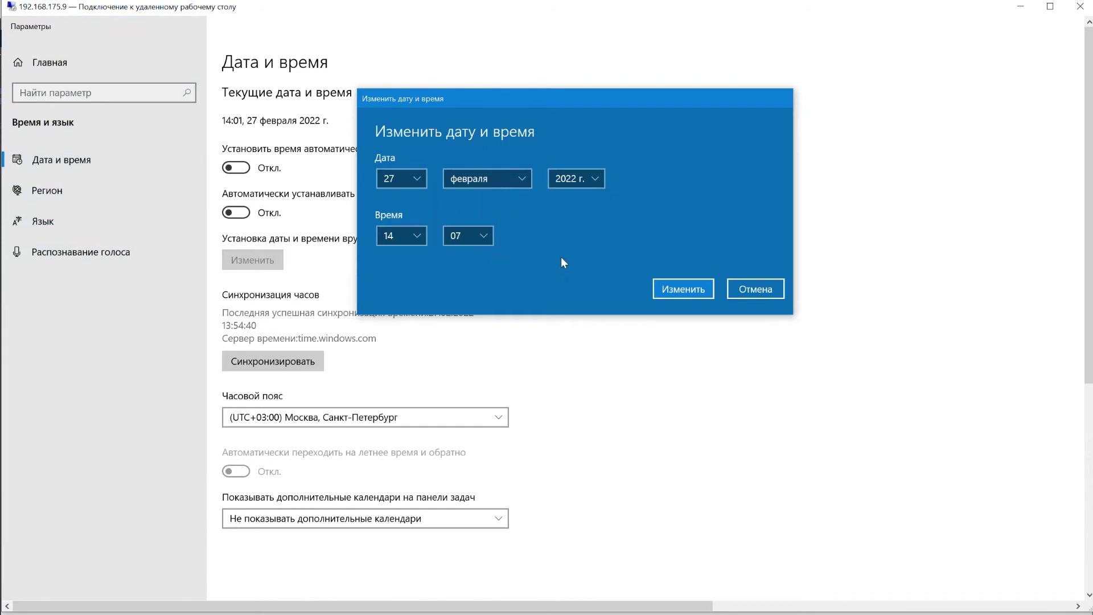
pyautogui.click(669, 290)
pyautogui.moveTo(1025, 593)
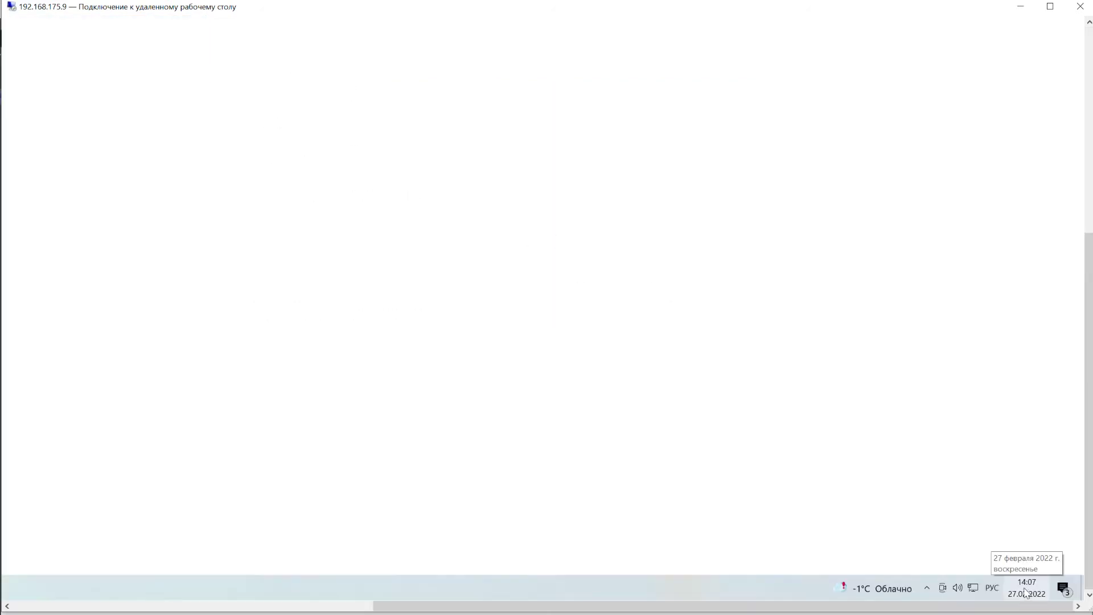
# Switch to Zabbix, refresh the latest data, and examine the host-time values, the fuzzytime result and the informational problem on the dashboard
pyautogui.hotkey('alt', 'Tab')
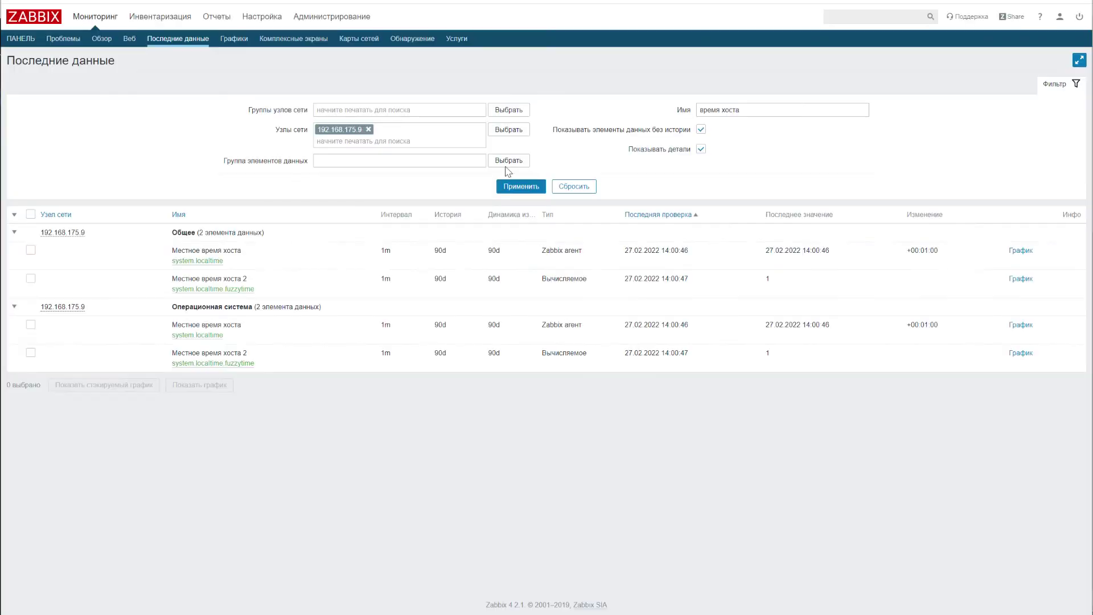
pyautogui.click(519, 194)
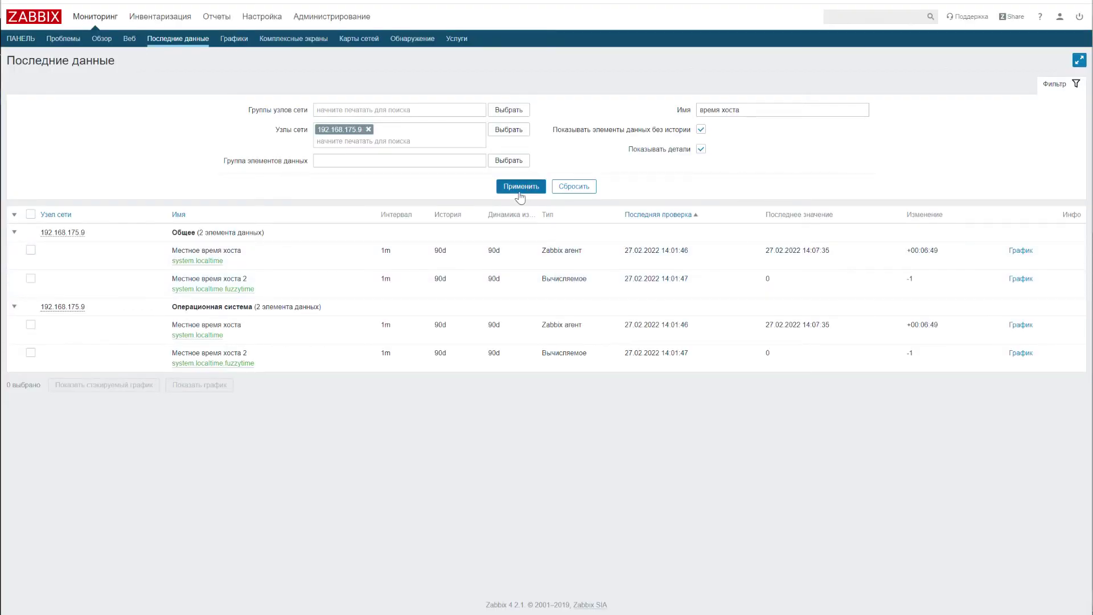
pyautogui.doubleClick(766, 279)
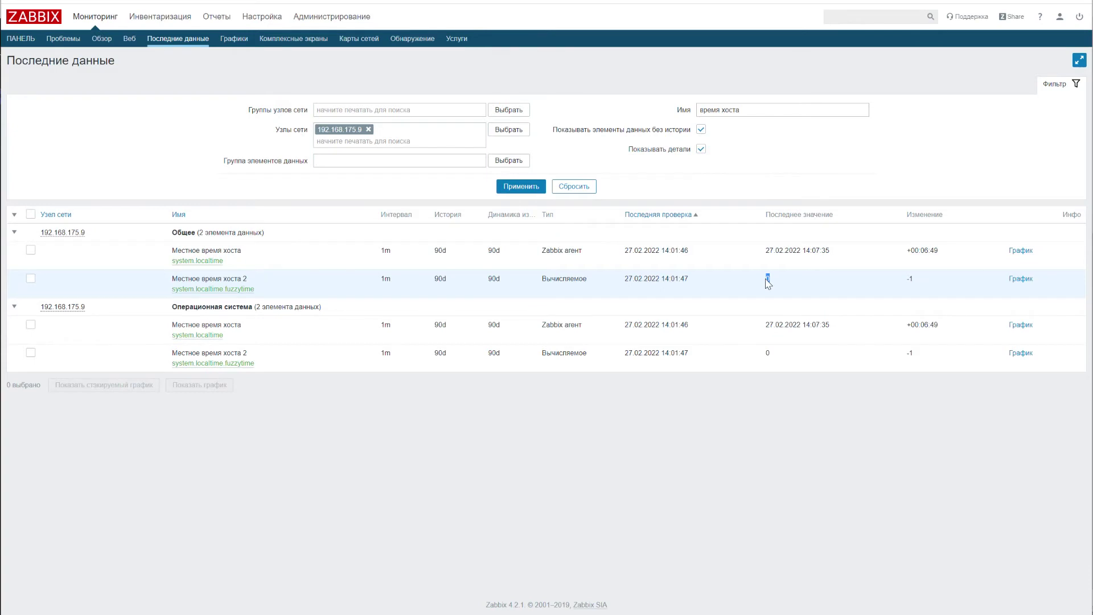
pyautogui.moveTo(949, 254); pyautogui.dragTo(923, 252)
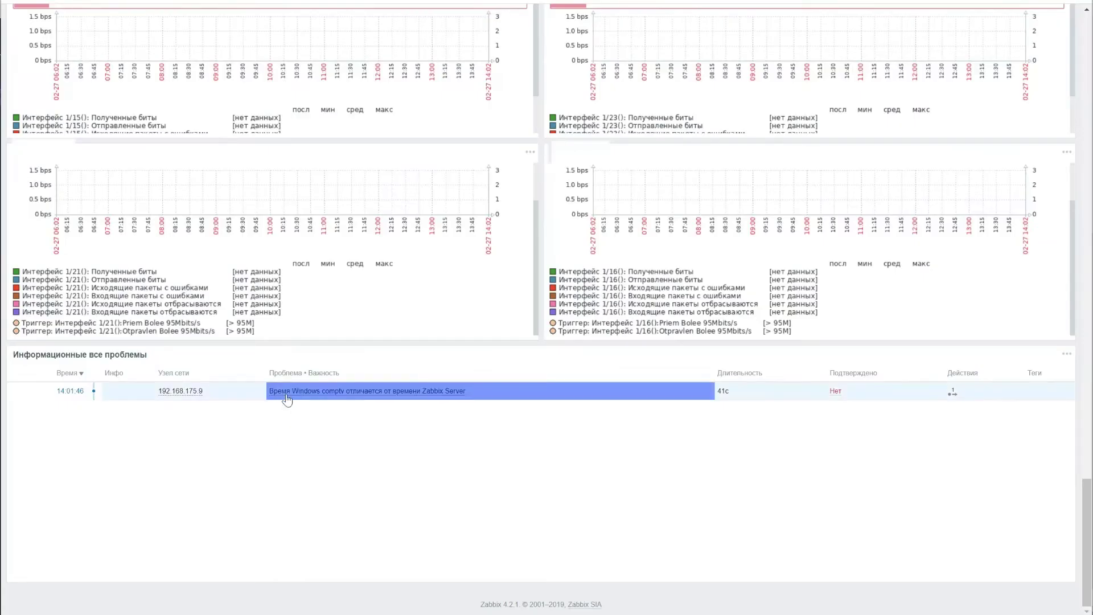
pyautogui.moveTo(324, 394)
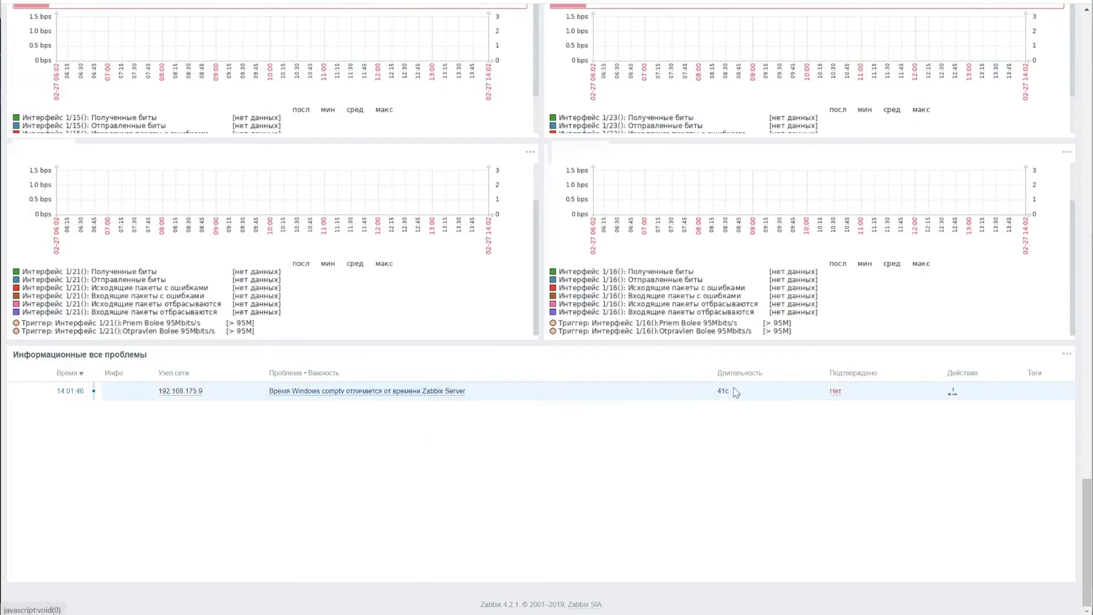
pyautogui.moveTo(954, 397)
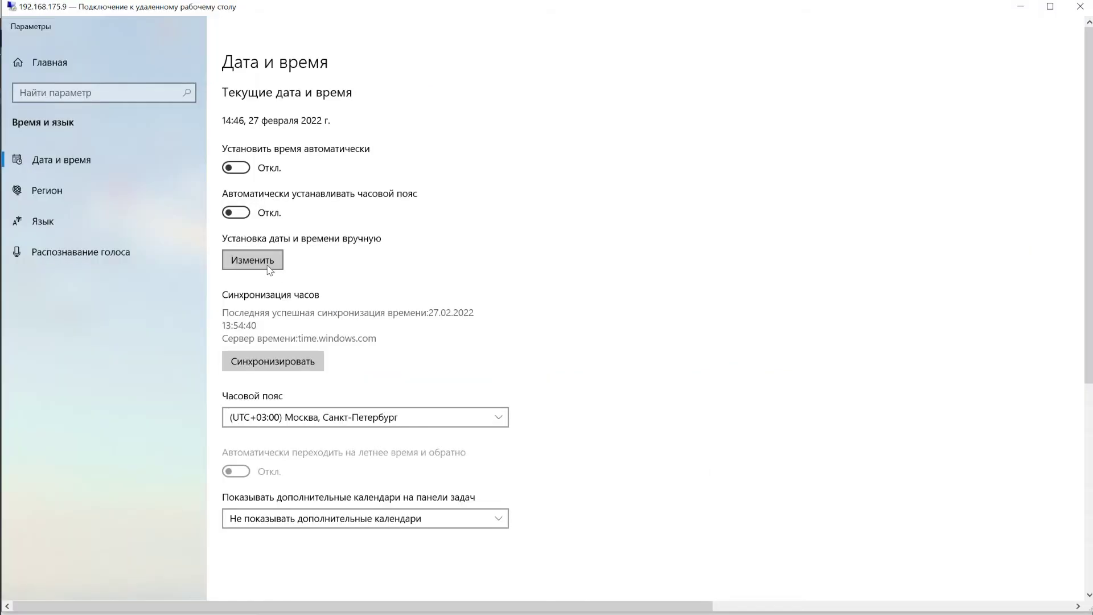
# In the remote host's date and time settings, set the clock manually to 14:00
pyautogui.click(270, 271)
pyautogui.click(725, 490)
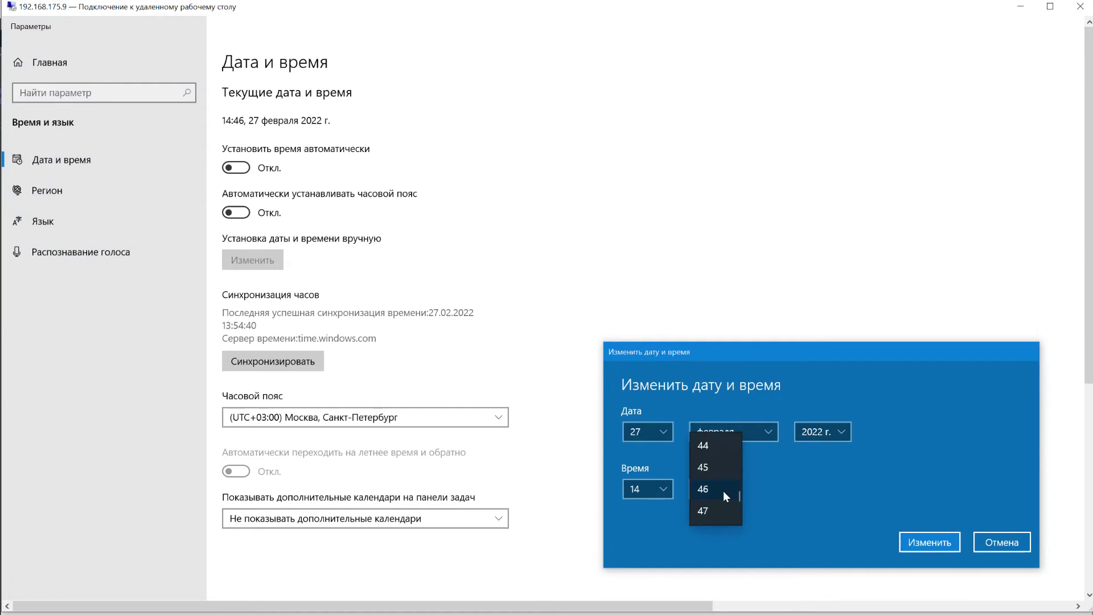
pyautogui.click(703, 447)
pyautogui.click(929, 542)
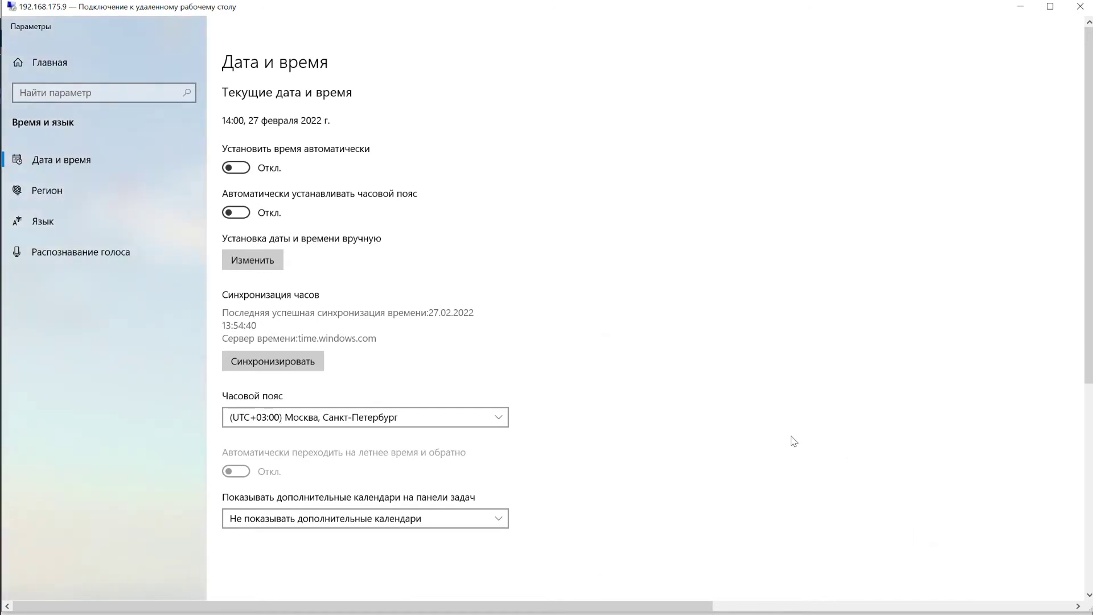
# Return to Zabbix, refresh the latest data for host 192.168.175.9, and check the change in its local time
pyautogui.hotkey('alt', 'F4')
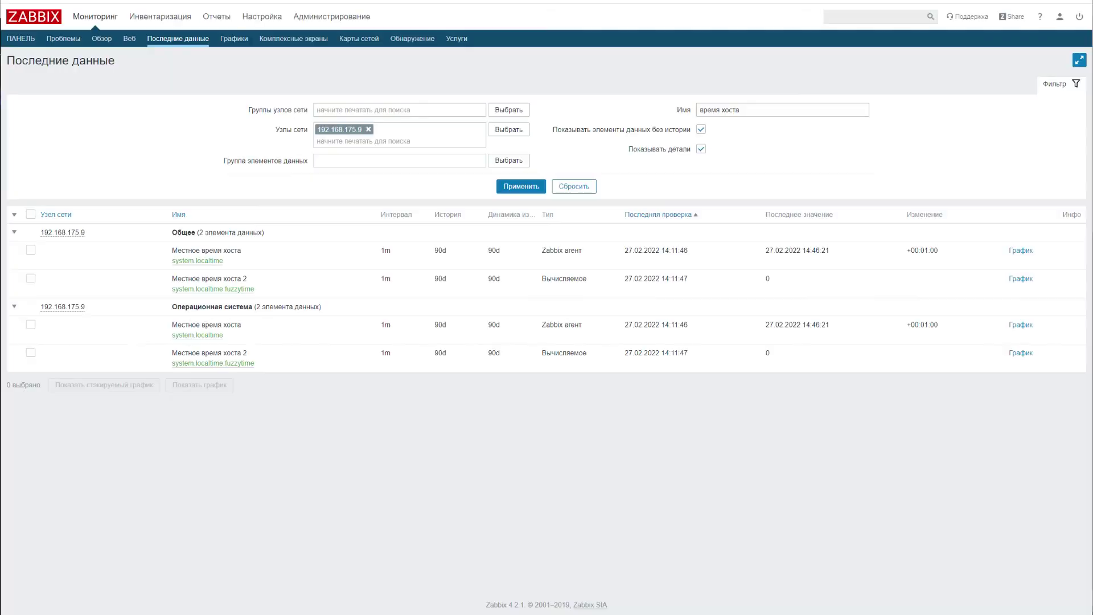
pyautogui.click(516, 181)
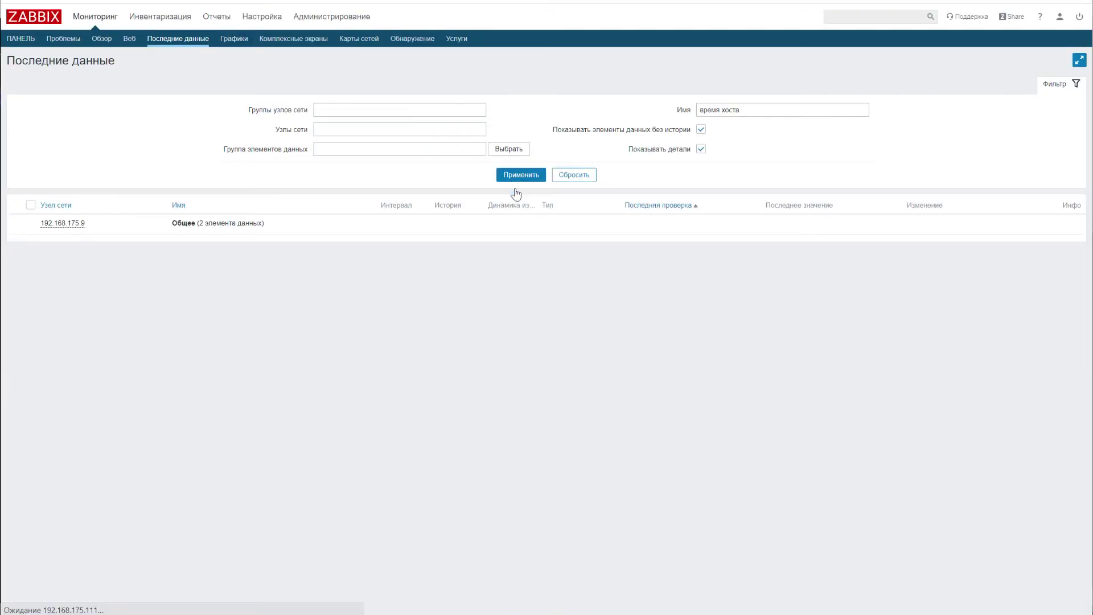
pyautogui.moveTo(942, 252); pyautogui.dragTo(903, 251)
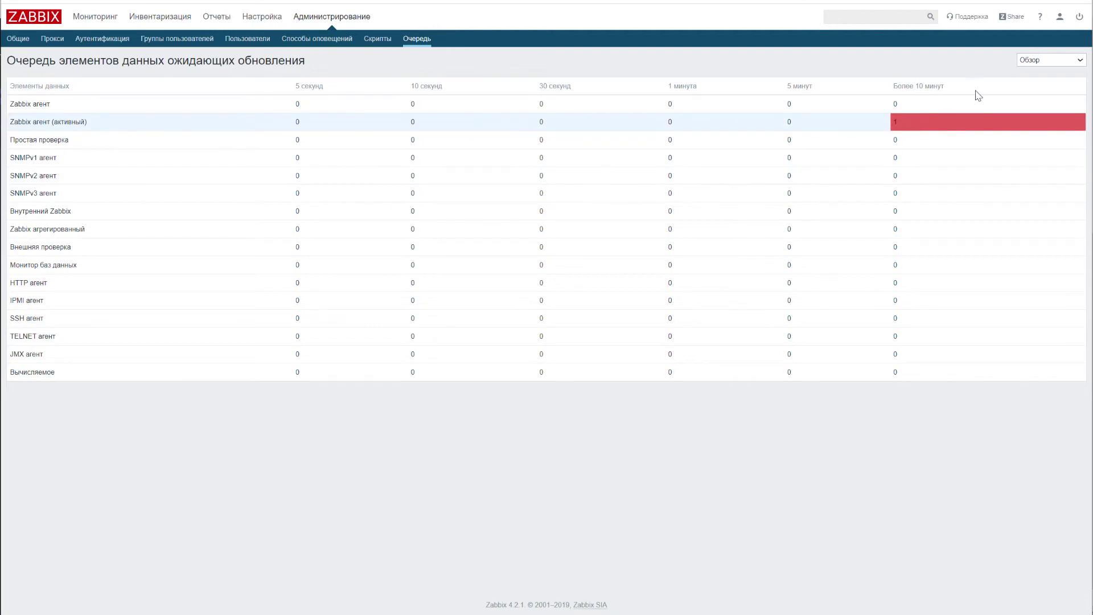
# Show the update queue in the "Детали" view and examine how long the host's memory items are delayed
pyautogui.click(1053, 60)
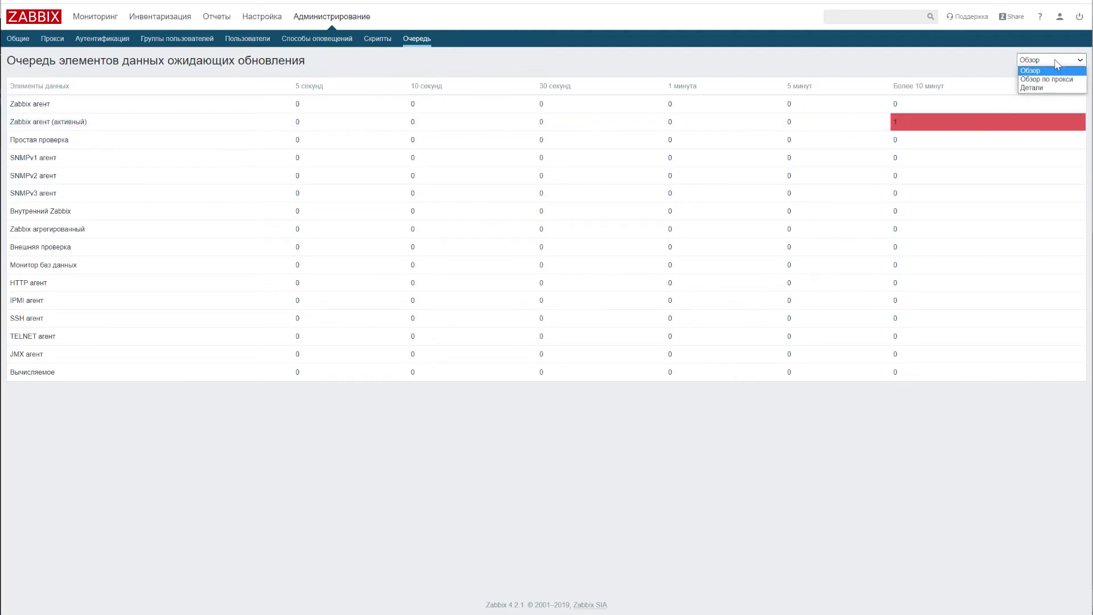
pyautogui.click(1042, 89)
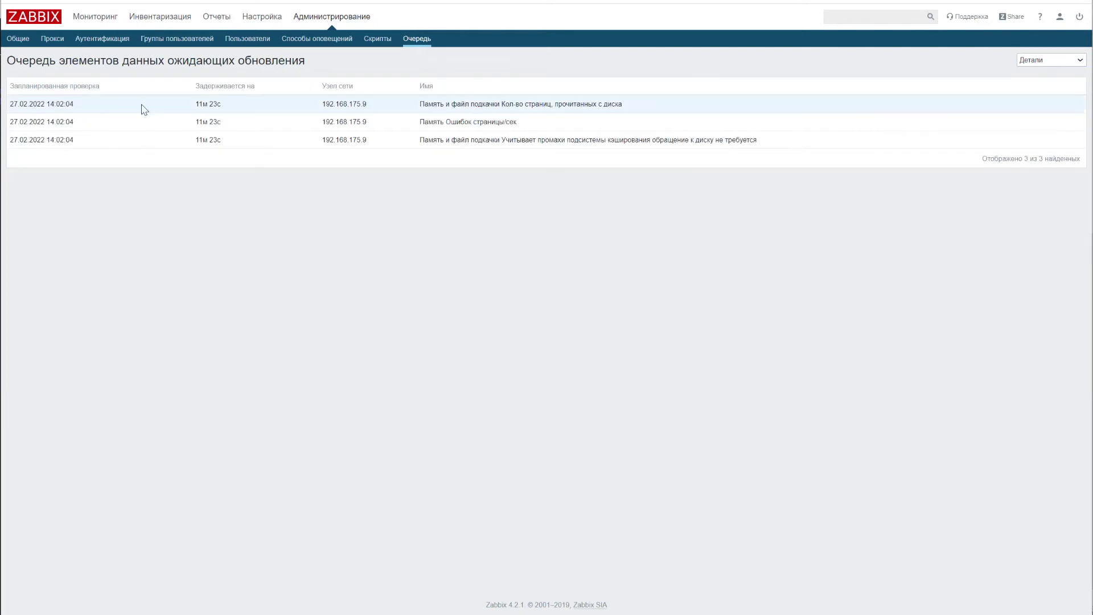
pyautogui.moveTo(222, 104); pyautogui.dragTo(195, 122)
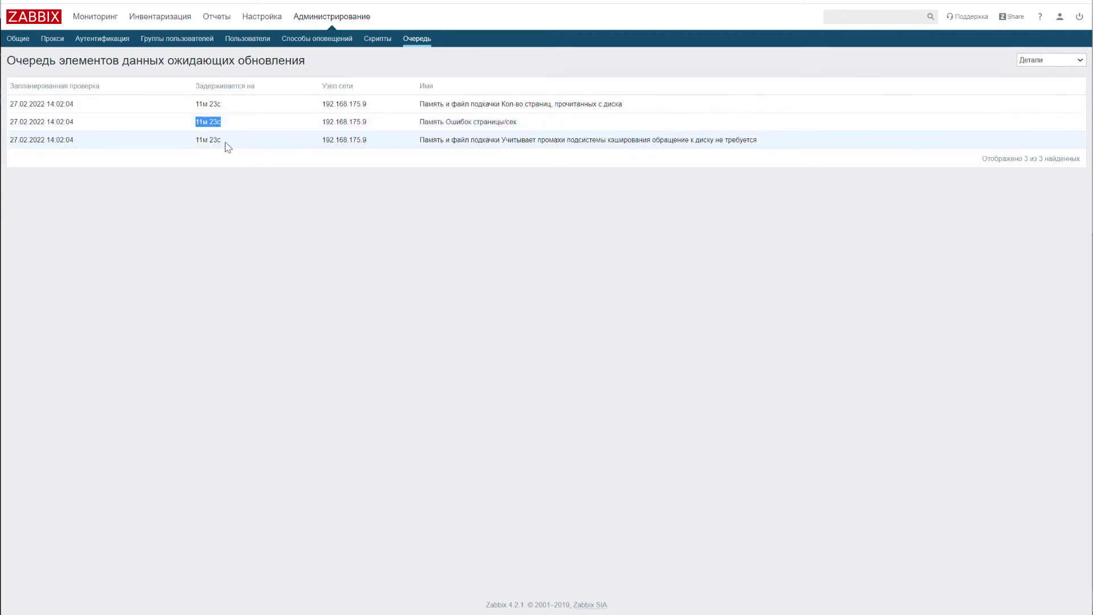
pyautogui.moveTo(222, 141); pyautogui.dragTo(193, 142)
pyautogui.click(540, 603)
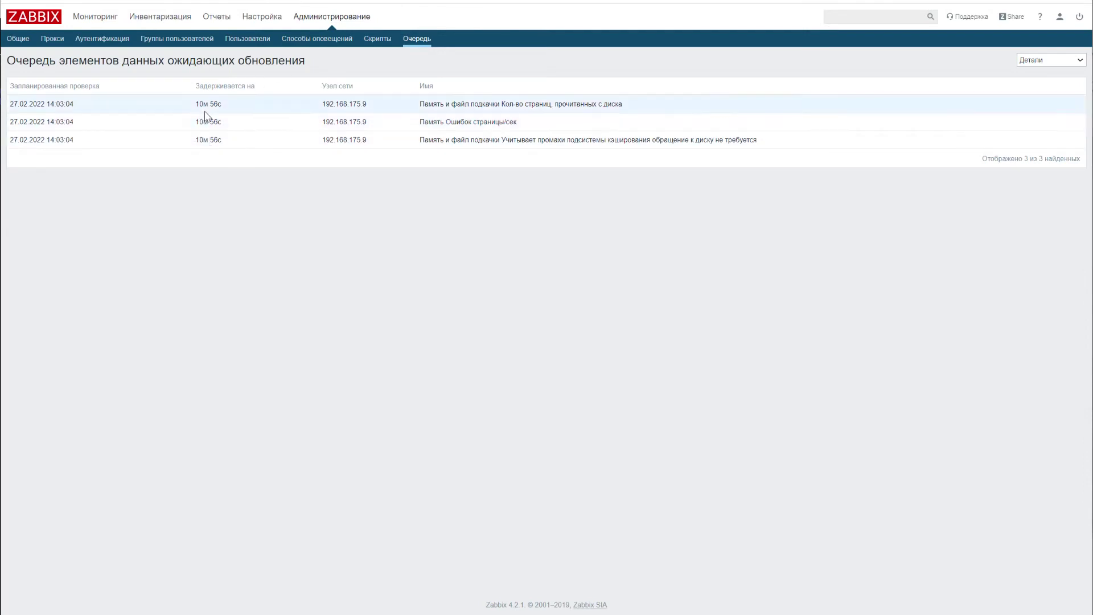
pyautogui.moveTo(208, 104); pyautogui.dragTo(191, 105)
# Check the overdue active-agent items in the queue overview and review the active-agent items in the host's item list
pyautogui.hotkey('alt', 'Left')
pyautogui.moveTo(900, 124); pyautogui.dragTo(892, 128)
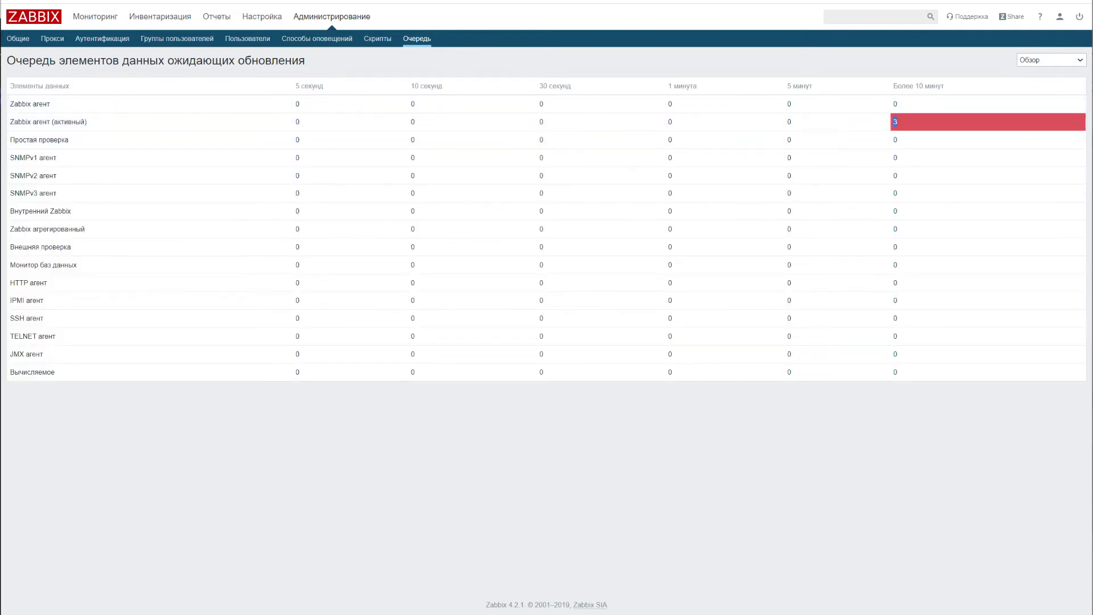
pyautogui.hotkey('alt', 'Left')
pyautogui.scroll(-3, 195, 293)
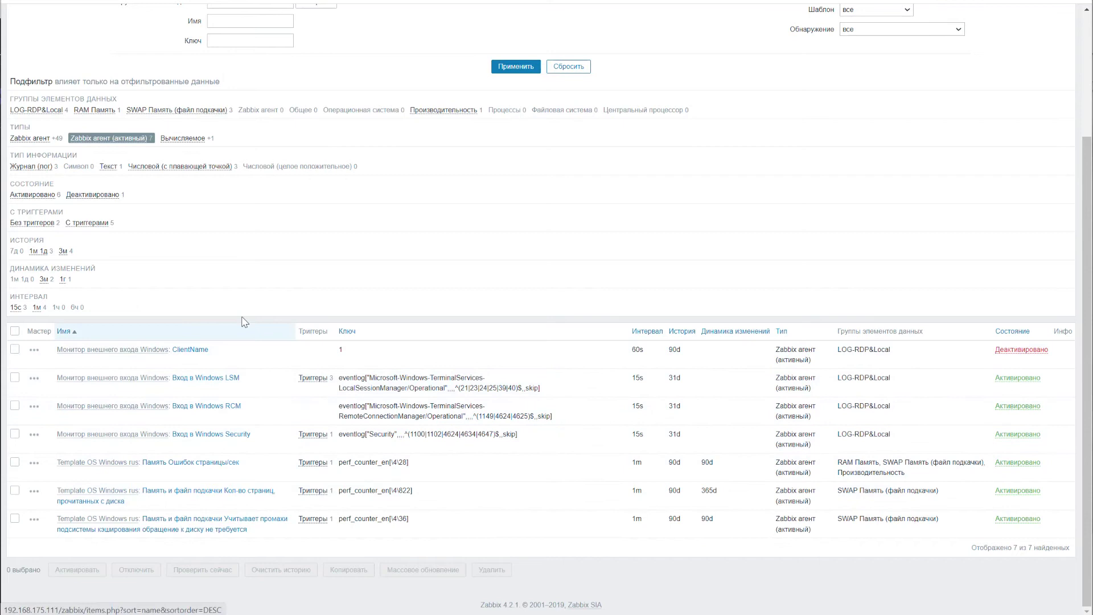
pyautogui.hotkey('alt', 'Right')
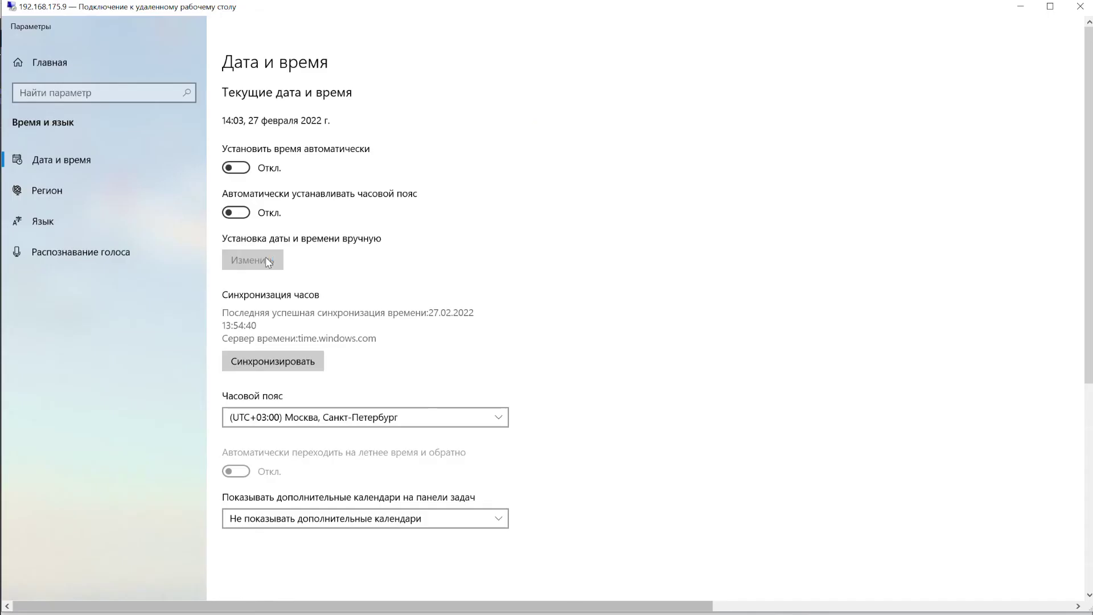
# In the remote desktop session, set the host's clock manually to 14:10
pyautogui.click(266, 258)
pyautogui.click(714, 493)
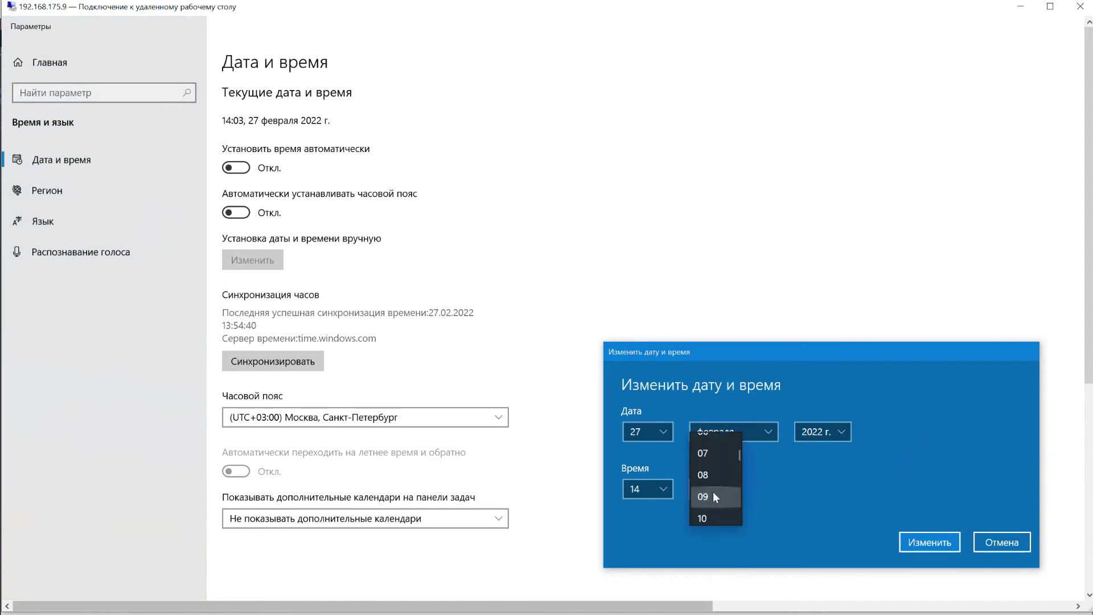
pyautogui.scroll(-1, 721, 478)
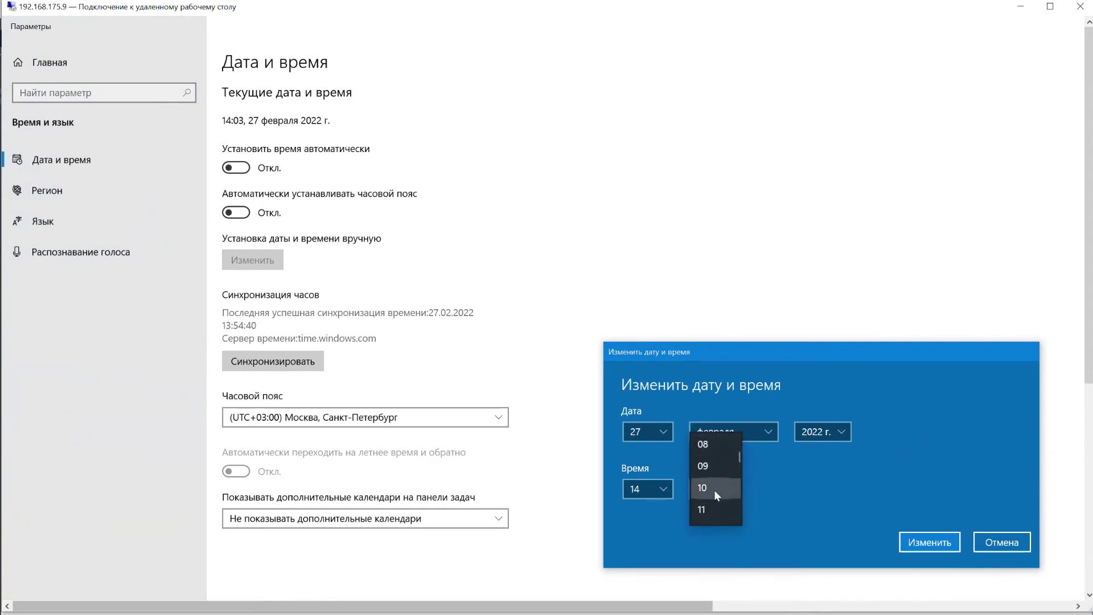
pyautogui.click(714, 489)
pyautogui.click(938, 542)
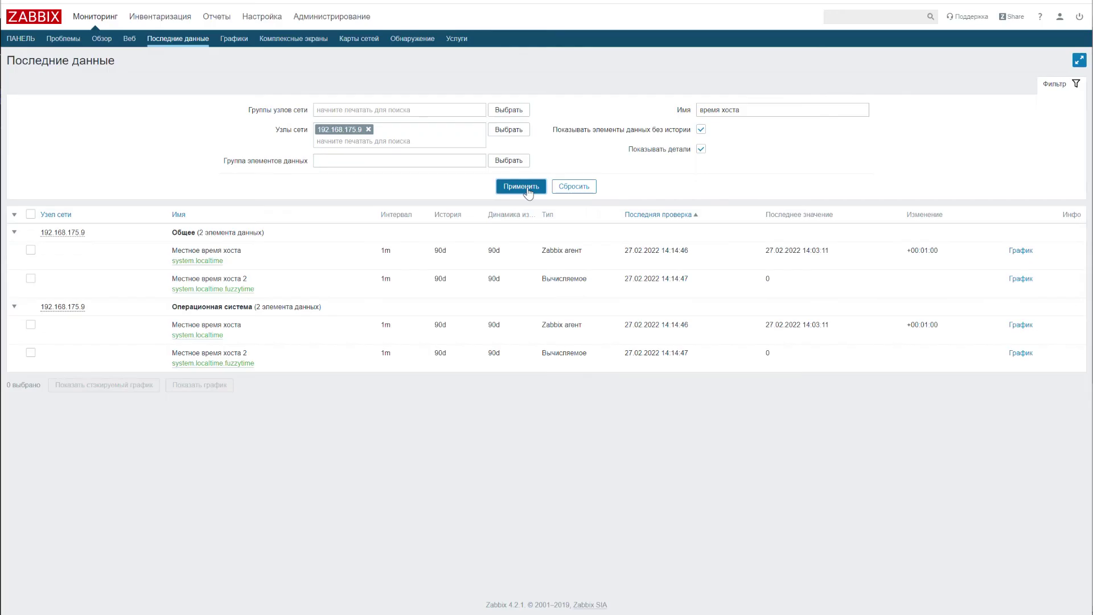
# Refresh the latest data in Zabbix until new readings arrive and examine the host's local time and its change
pyautogui.click(521, 187)
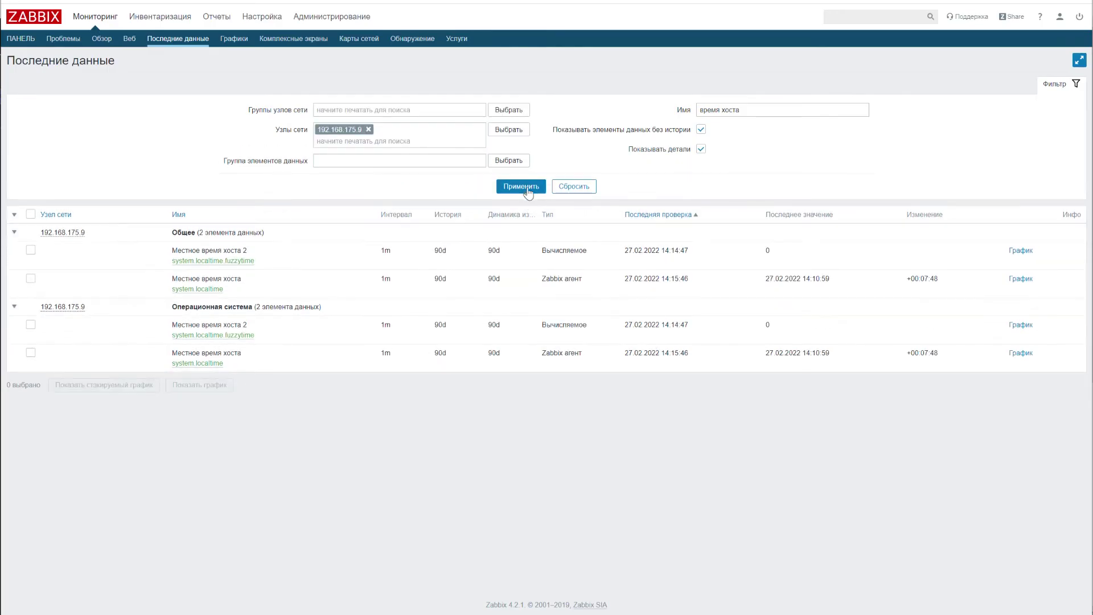
pyautogui.click(527, 188)
pyautogui.moveTo(831, 253); pyautogui.dragTo(804, 250)
pyautogui.moveTo(940, 252); pyautogui.dragTo(923, 250)
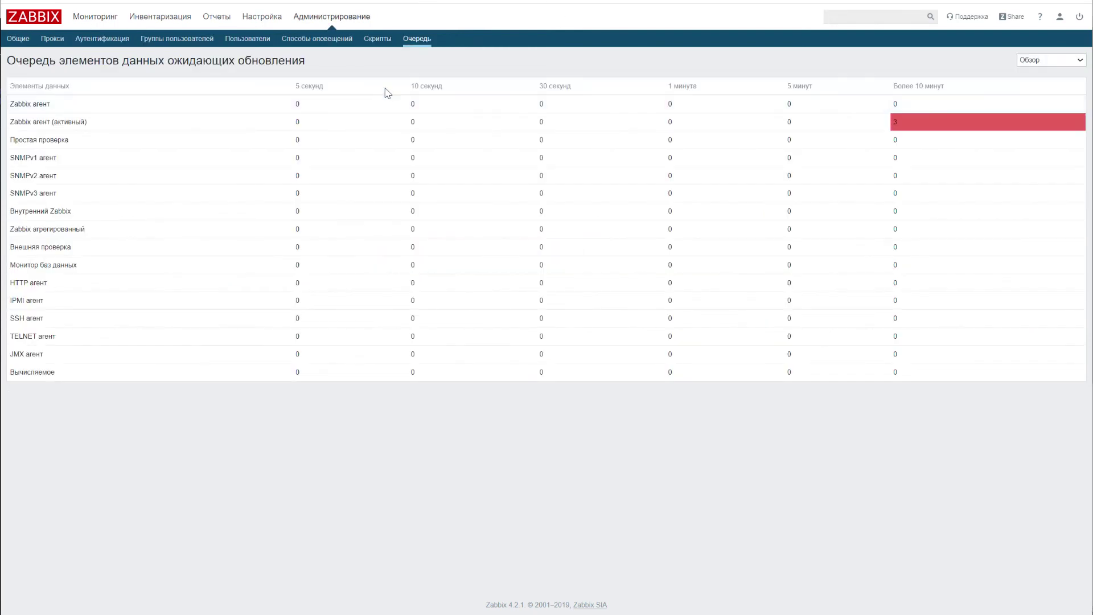
# Refresh the queue overview and check which delay range the active-agent items fall into
pyautogui.click(418, 41)
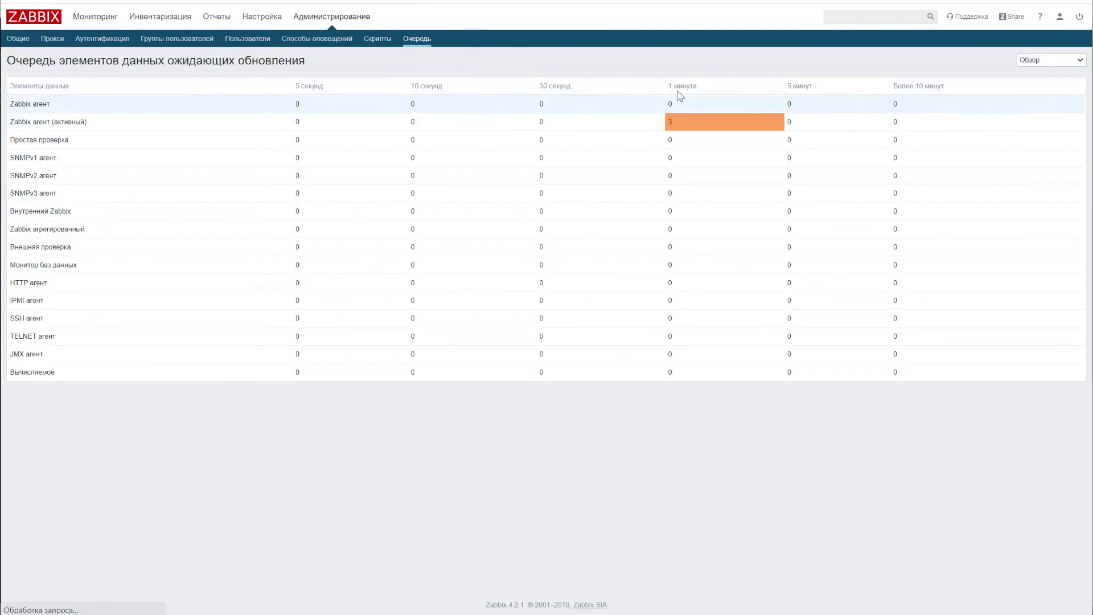
pyautogui.doubleClick(668, 123)
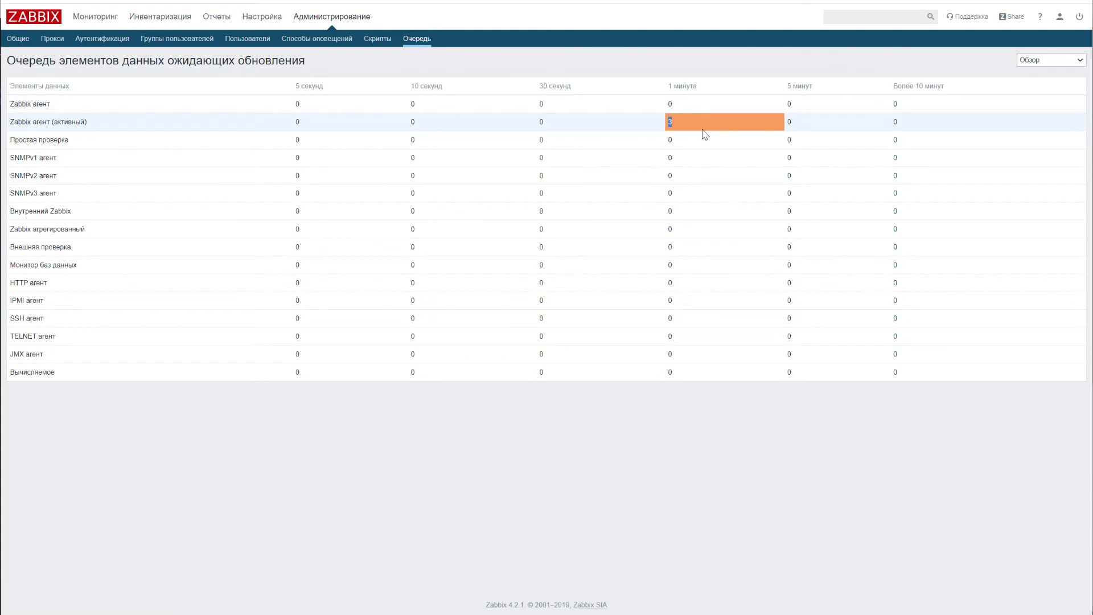
pyautogui.doubleClick(789, 125)
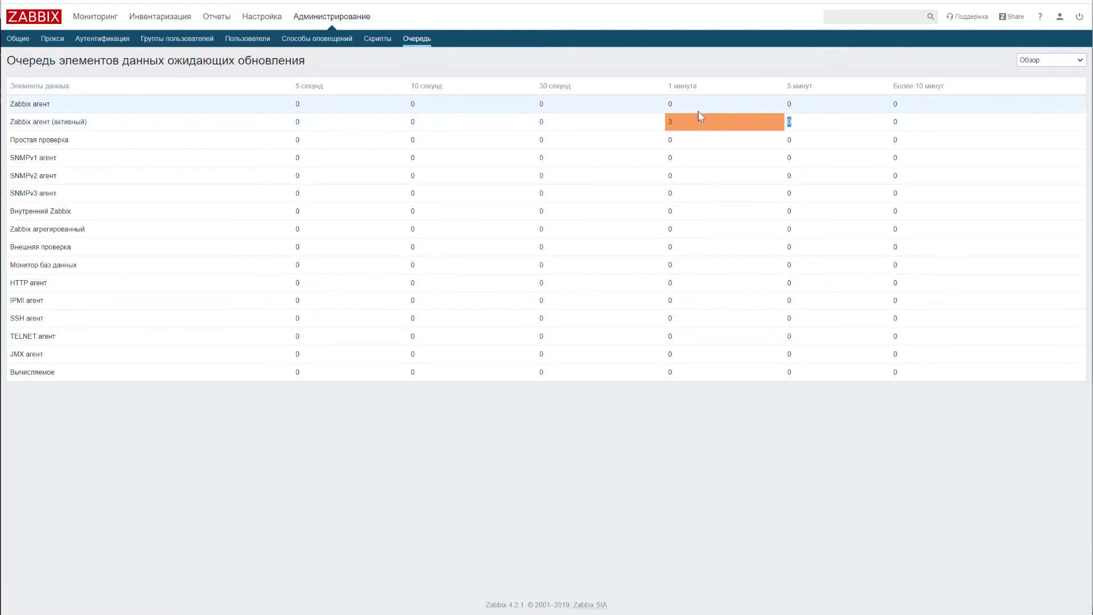
# Show the queue in the "Детали" view and refresh it to compare how long the memory items are delayed
pyautogui.click(1052, 61)
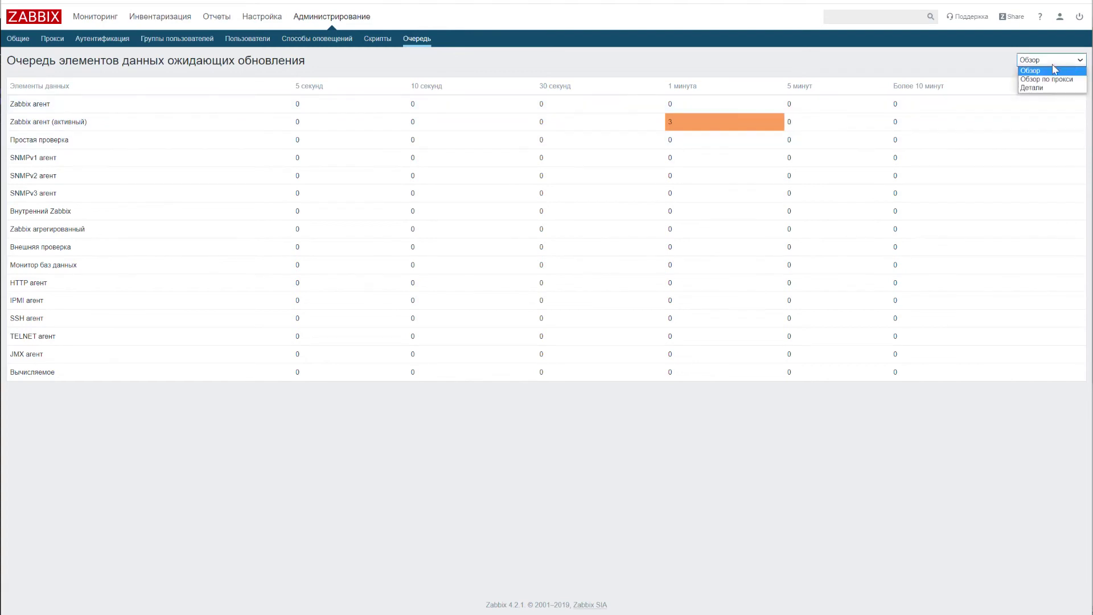
pyautogui.click(1030, 88)
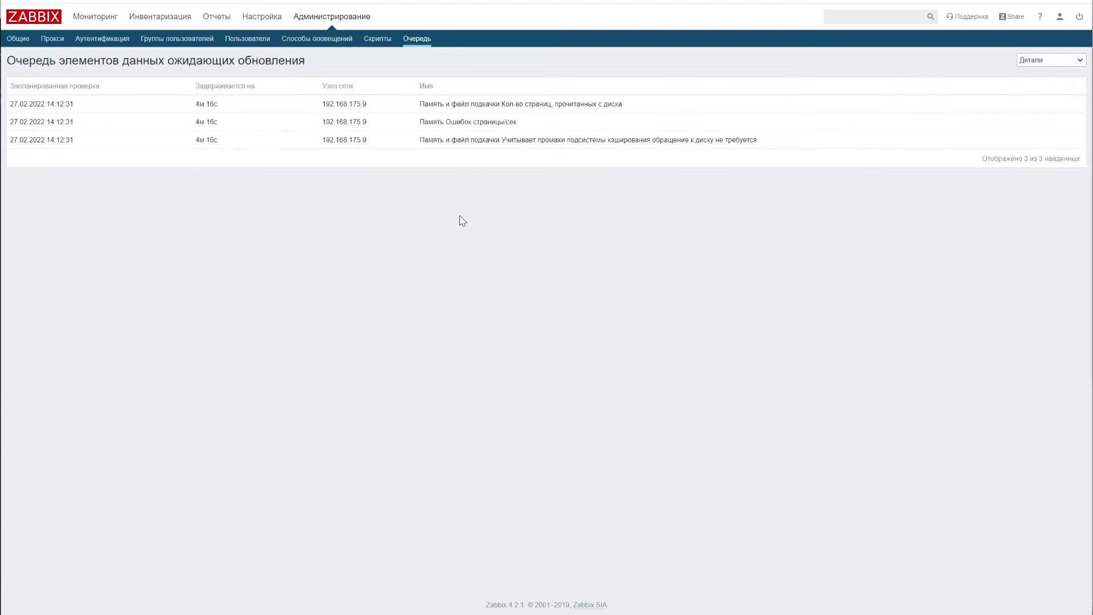
pyautogui.doubleClick(206, 140)
pyautogui.moveTo(220, 106); pyautogui.dragTo(191, 108)
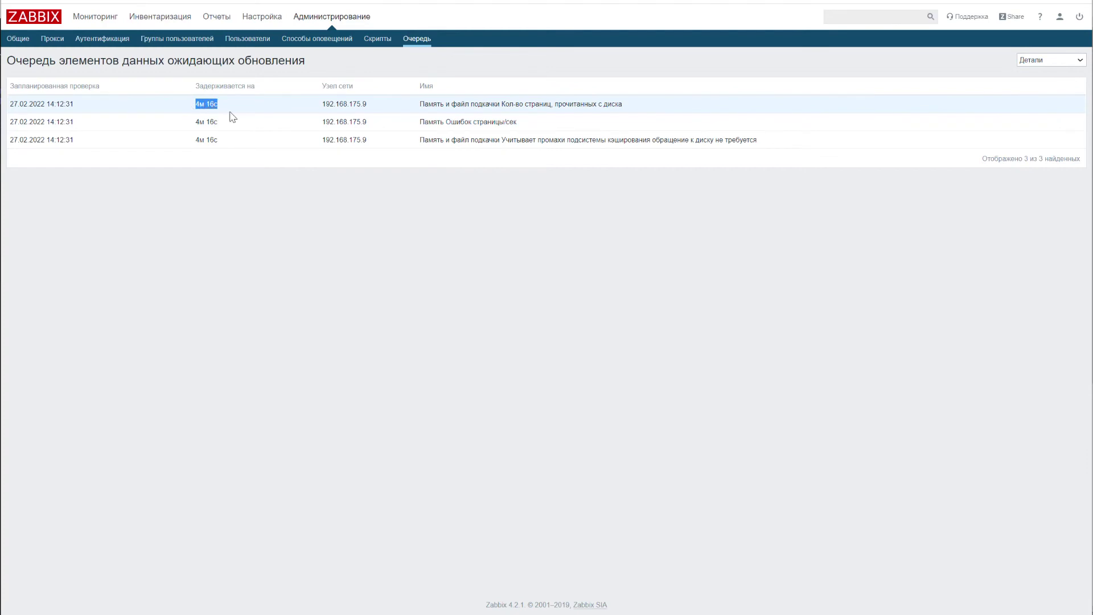
pyautogui.click(417, 38)
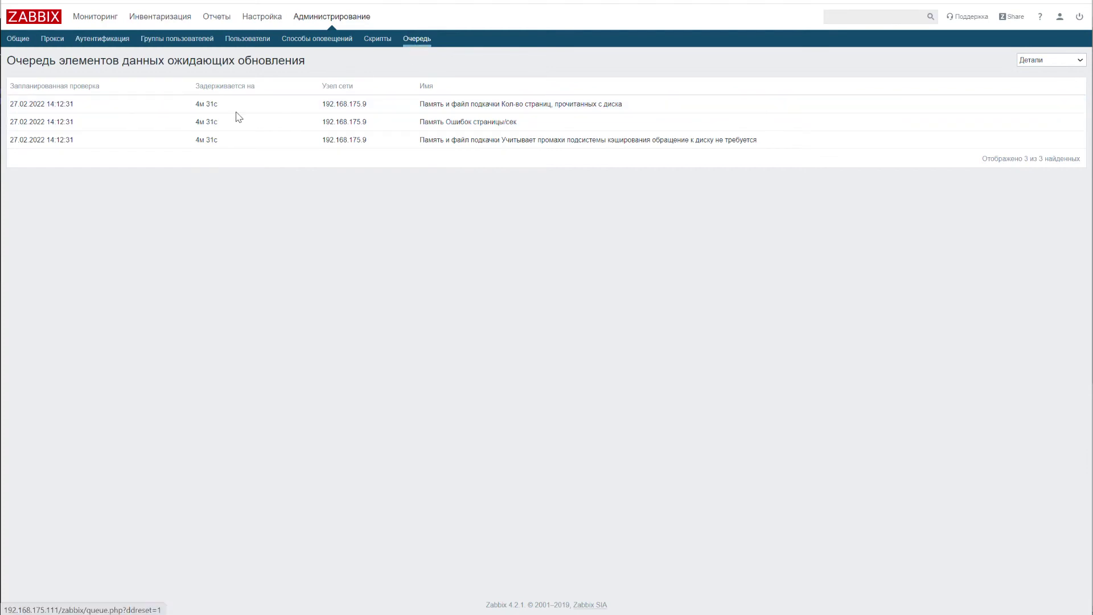
pyautogui.click(427, 45)
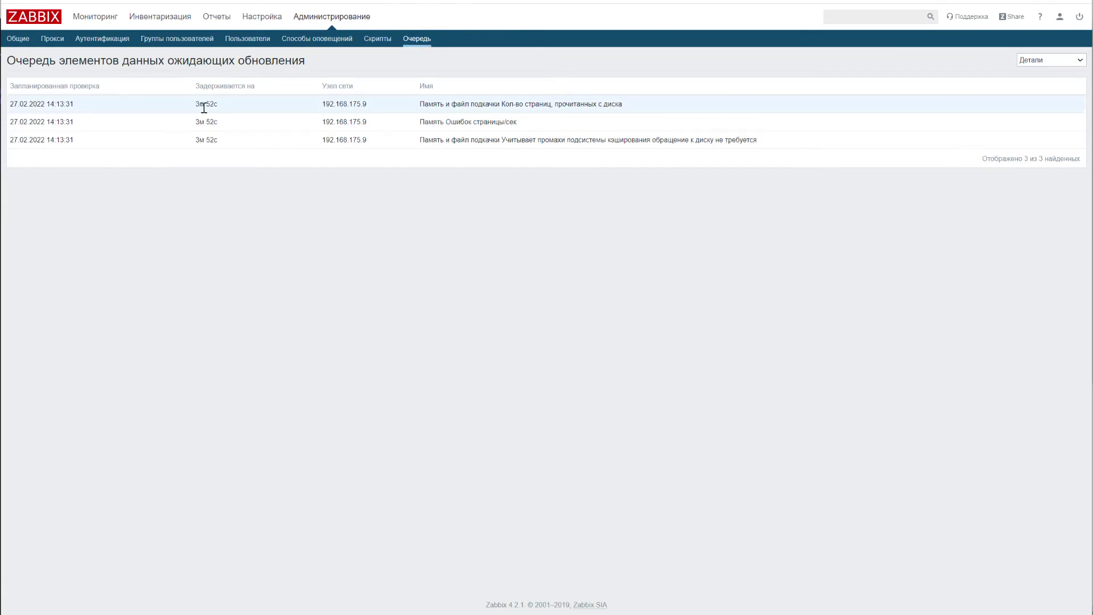
# Refresh the queue, return it to the "Обзор" view and recheck the delayed active-agent items
pyautogui.click(414, 41)
pyautogui.click(1047, 60)
pyautogui.click(1047, 72)
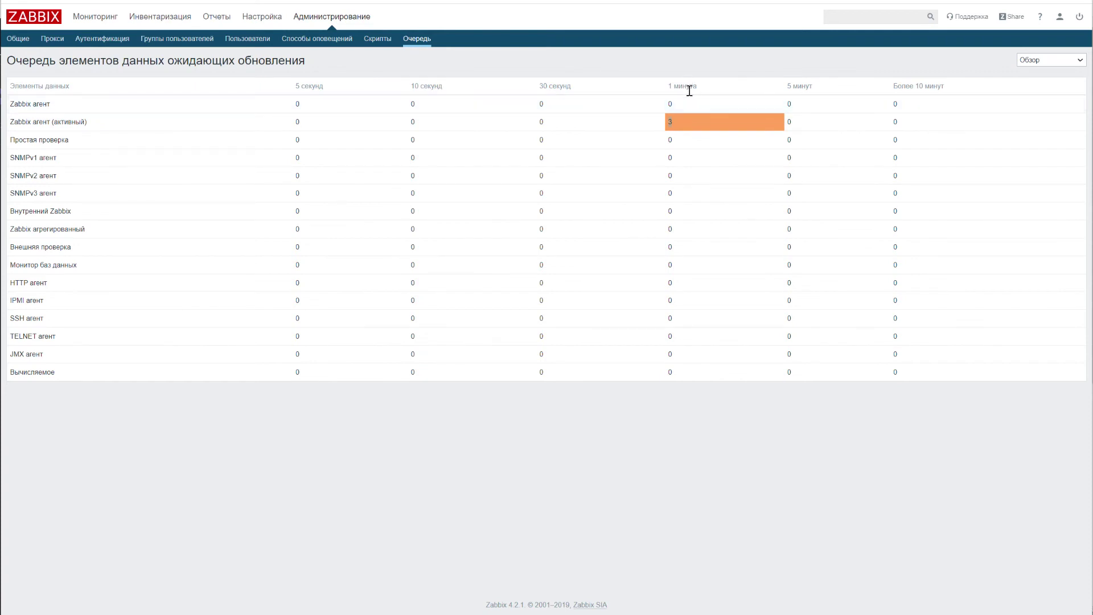
pyautogui.doubleClick(685, 130)
# Inspect the individual item delays once more in the "Детали" view and return the queue to "Обзор"
pyautogui.click(1040, 62)
pyautogui.click(1033, 89)
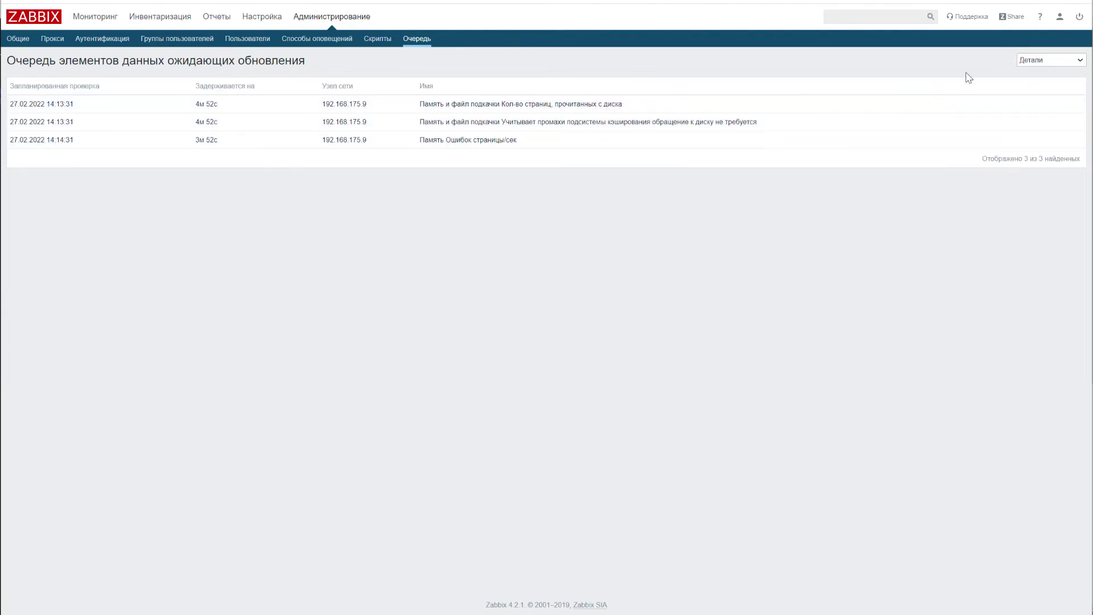
pyautogui.tripleClick(201, 105)
pyautogui.click(1054, 60)
pyautogui.click(1036, 70)
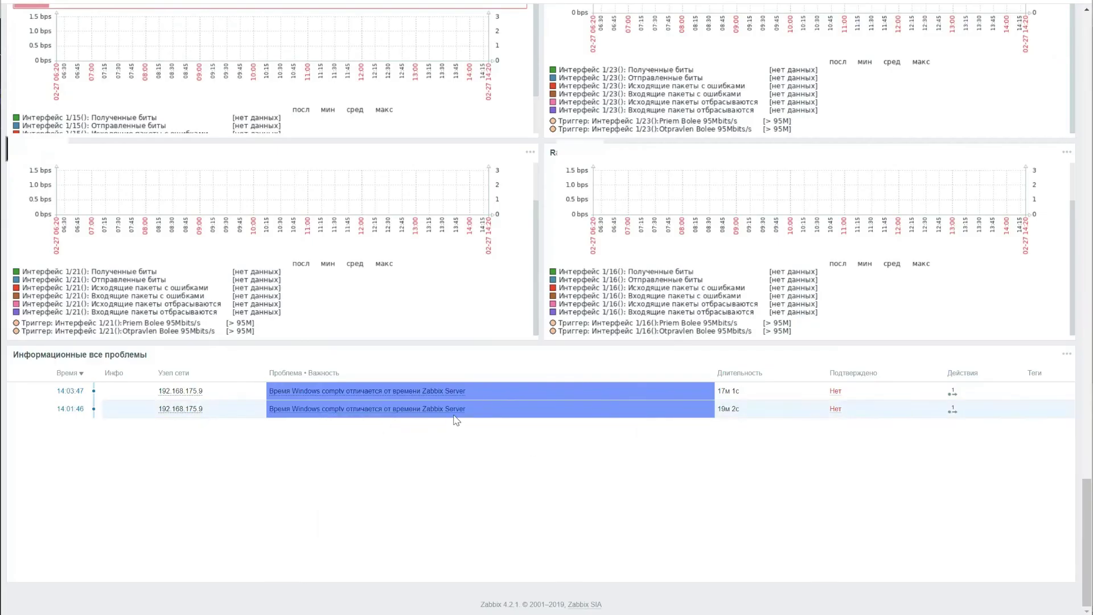
# On the dashboard, examine the description and performed action of the older Windows time-difference problem on host 192.168.175.9
pyautogui.moveTo(456, 416)
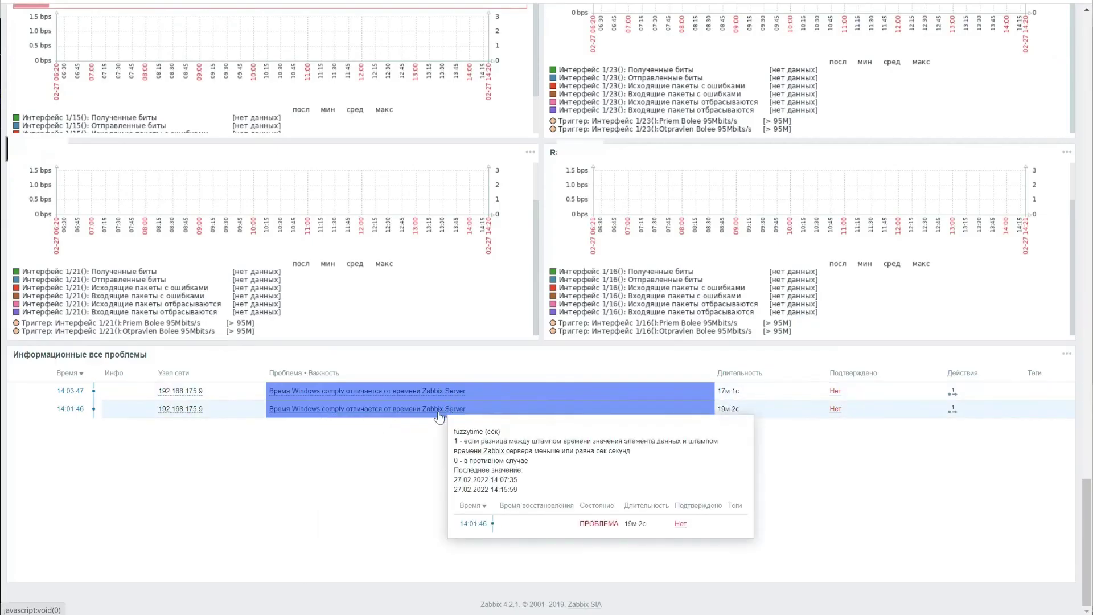
pyautogui.moveTo(952, 410)
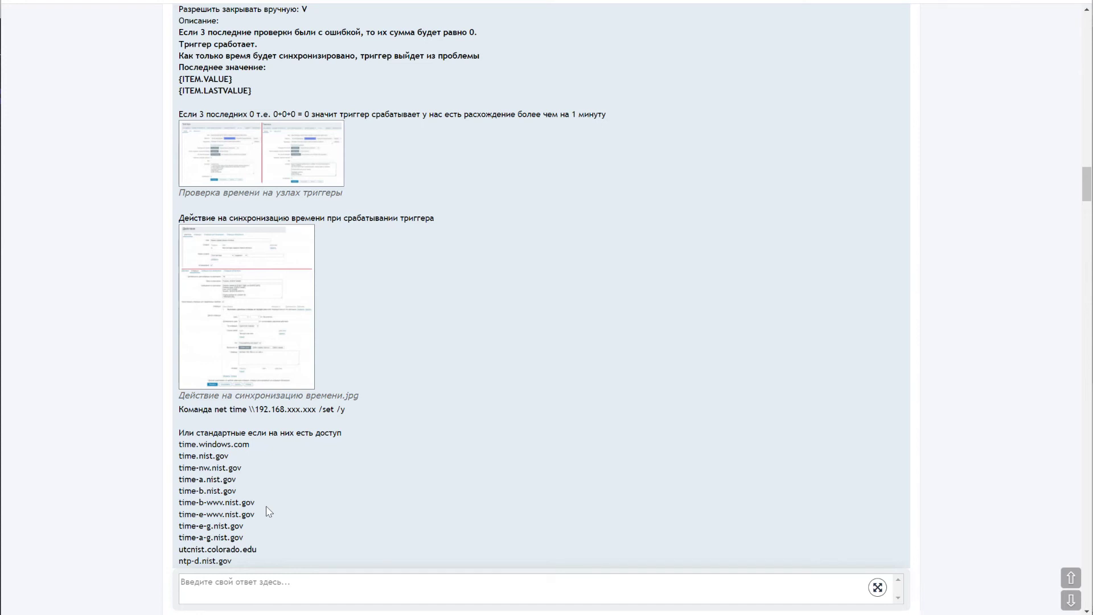
# Read the net time command in the forum article and the registry instructions in the topic "Синхронизация времени в локальной сети"
pyautogui.moveTo(316, 410); pyautogui.dragTo(284, 410)
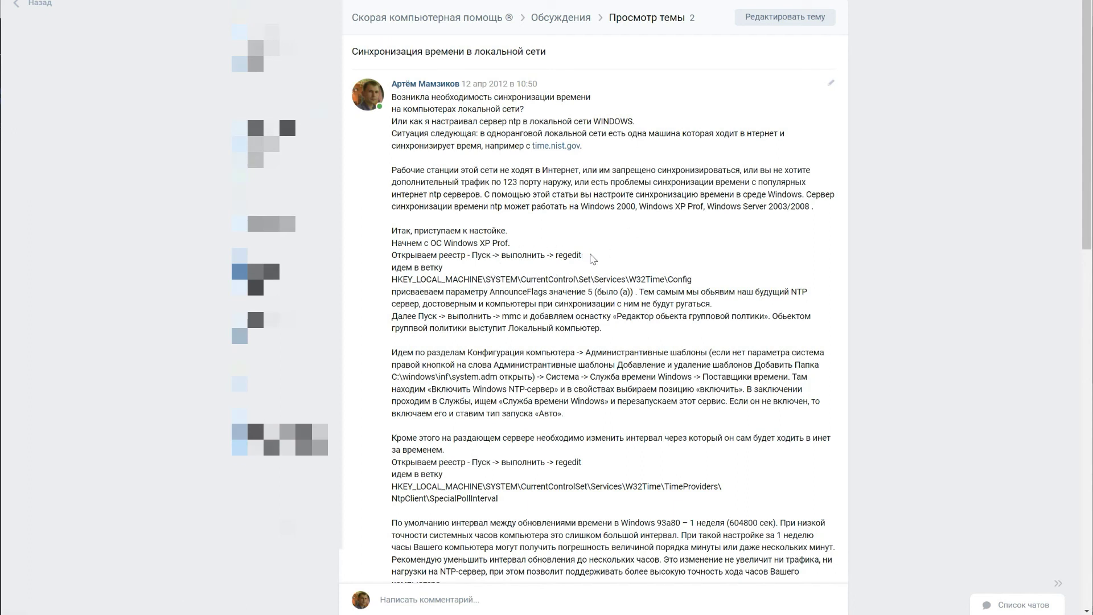
pyautogui.moveTo(581, 256); pyautogui.dragTo(561, 258)
pyautogui.scroll(-1, 730, 254)
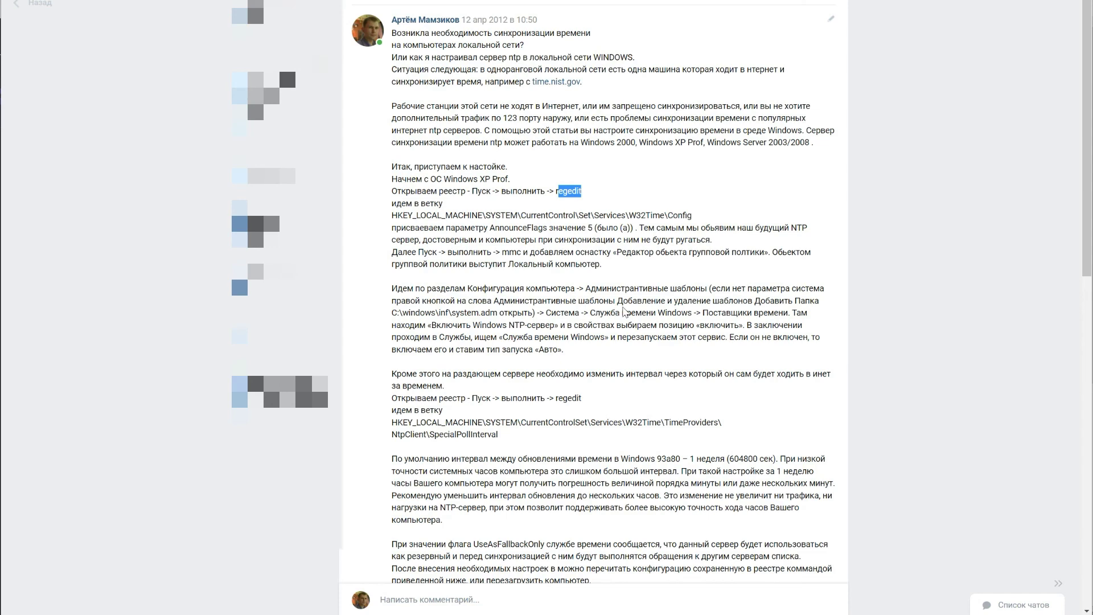
pyautogui.click(624, 310)
pyautogui.scroll(-2, 625, 311)
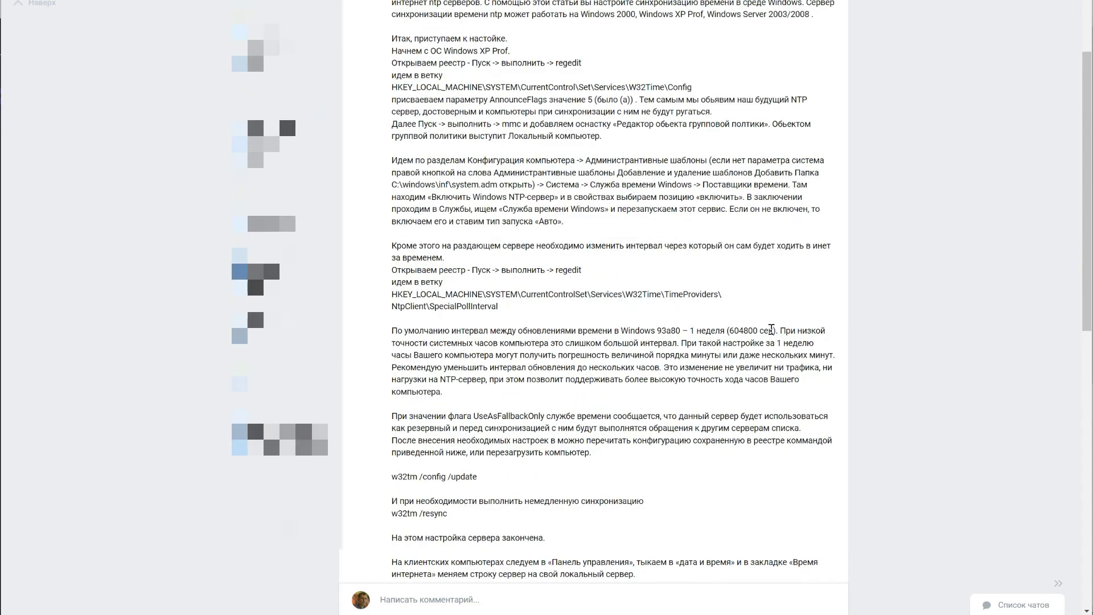
# Examine the topic's passage on the default Windows time update interval and the w32tm /resync command
pyautogui.moveTo(774, 330); pyautogui.dragTo(688, 330)
pyautogui.moveTo(780, 331); pyautogui.dragTo(677, 343)
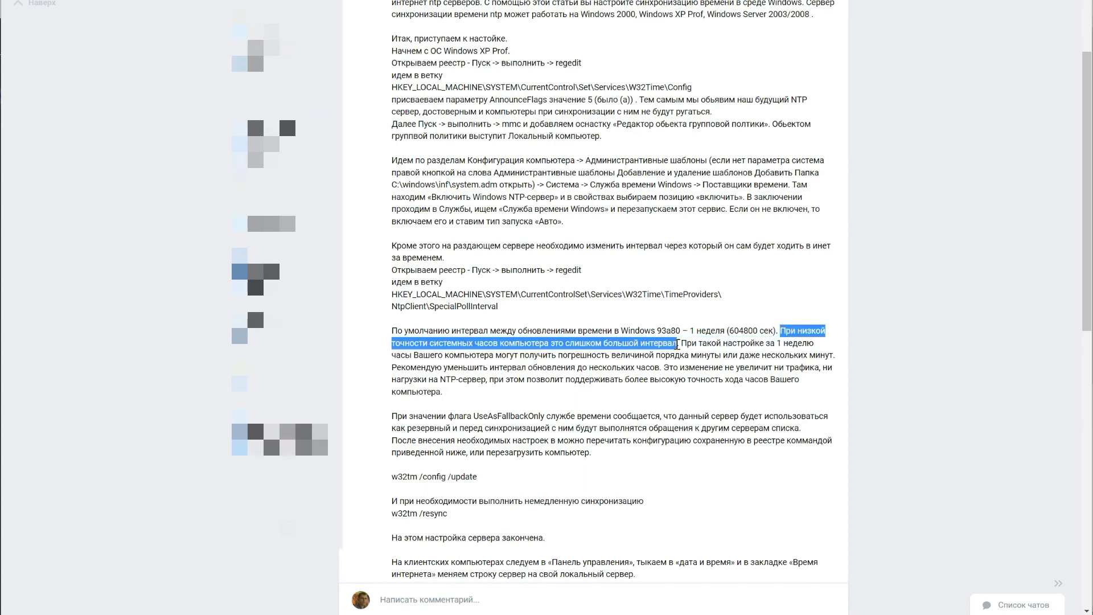
pyautogui.click(750, 344)
pyautogui.moveTo(763, 329); pyautogui.dragTo(733, 329)
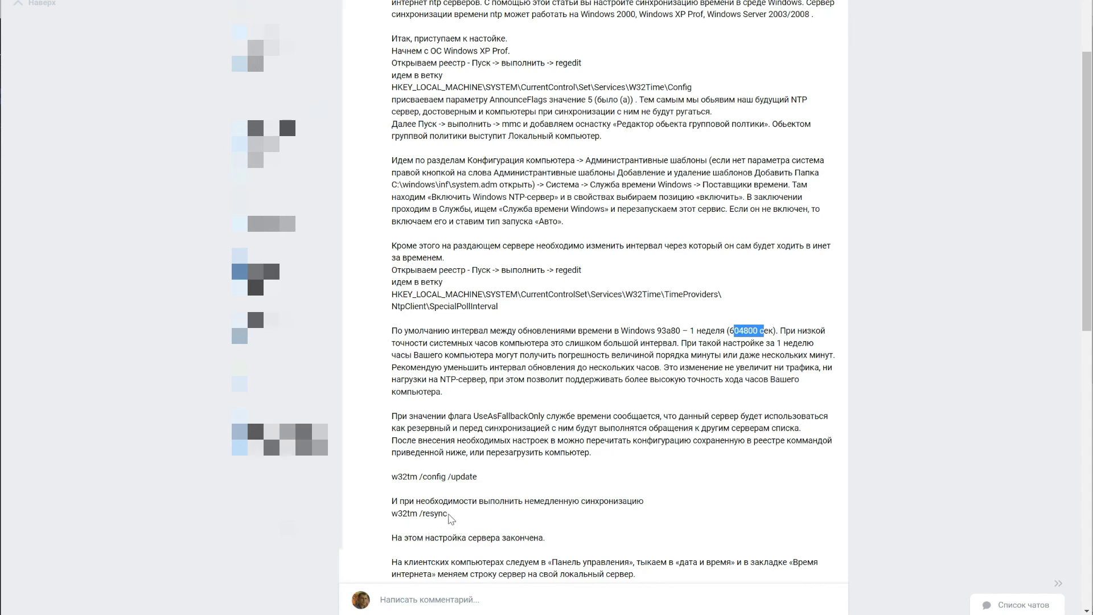
pyautogui.moveTo(448, 514); pyautogui.dragTo(392, 514)
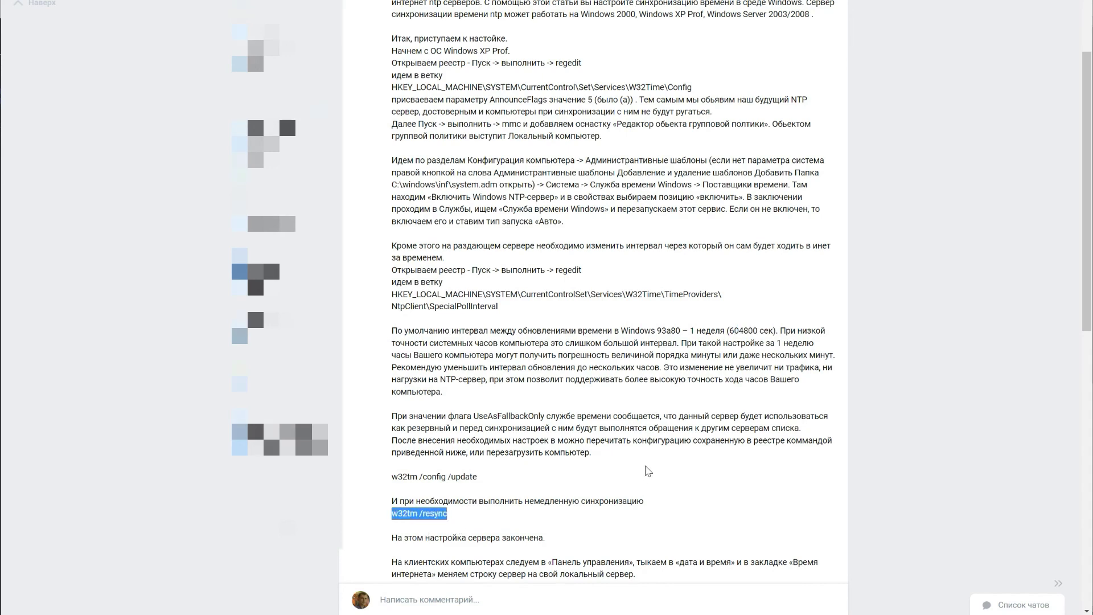
# Read the topic's batch-file commands for synchronizing the client workstations and the remaining instructions
pyautogui.scroll(-5, 496, 348)
pyautogui.click(497, 353)
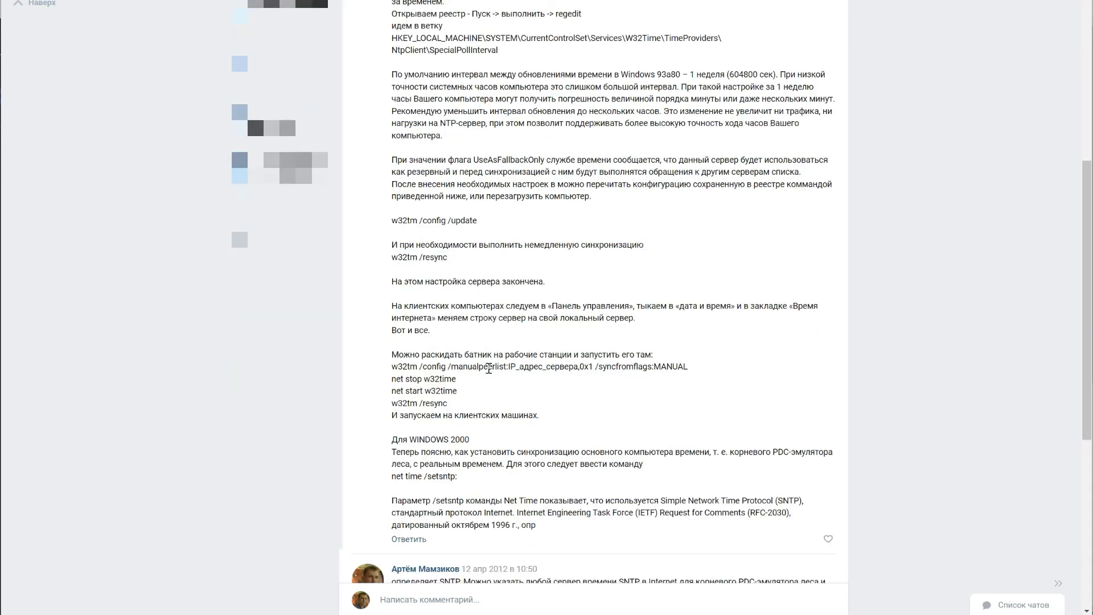
pyautogui.moveTo(505, 355); pyautogui.dragTo(466, 367)
pyautogui.scroll(-7, 793, 380)
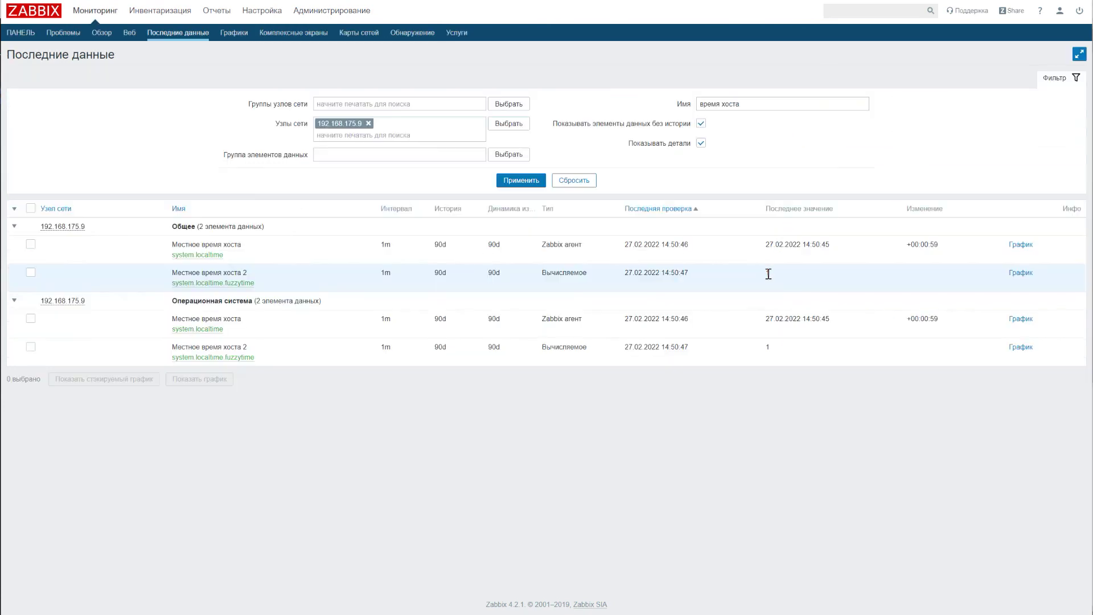
# In Zabbix's latest data, examine the host's fuzzytime values, local time and its change
pyautogui.moveTo(776, 276); pyautogui.dragTo(751, 274)
pyautogui.moveTo(778, 351); pyautogui.dragTo(756, 348)
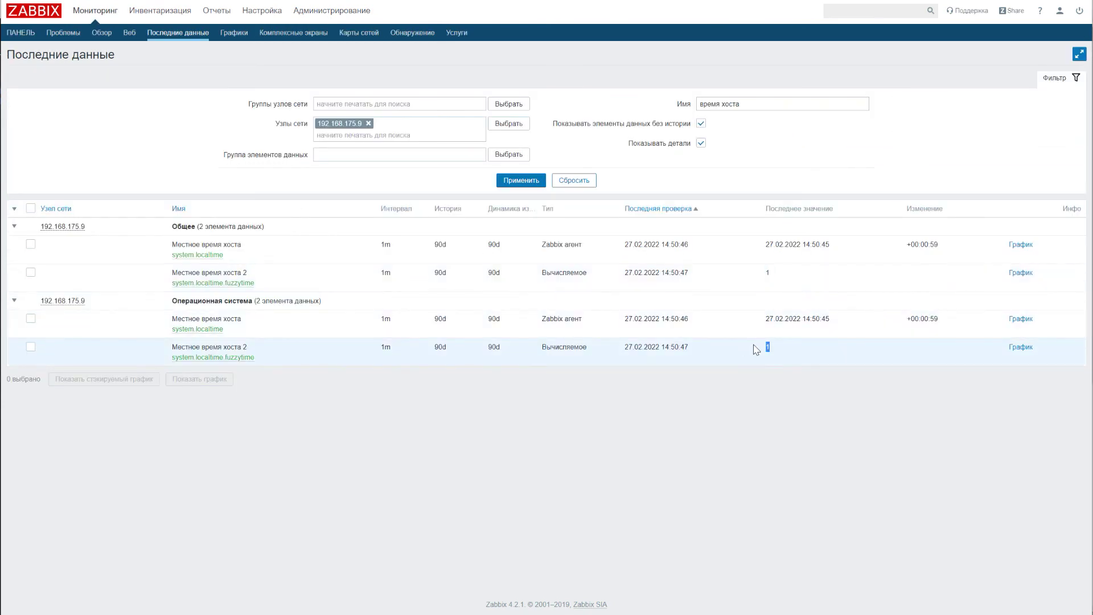
pyautogui.moveTo(816, 243); pyautogui.dragTo(831, 244)
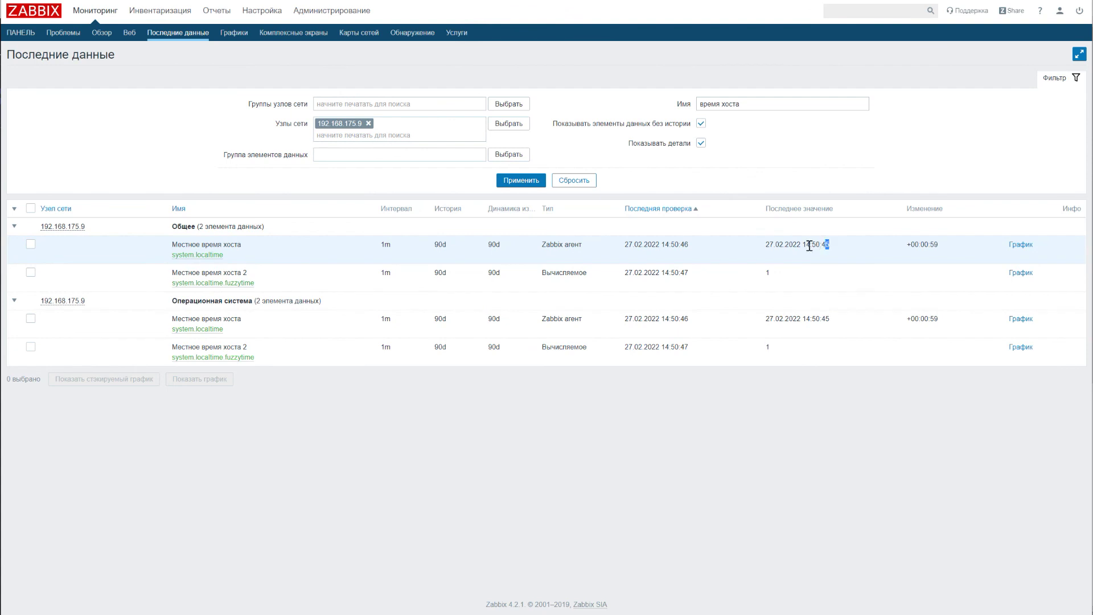
pyautogui.moveTo(951, 246); pyautogui.dragTo(906, 246)
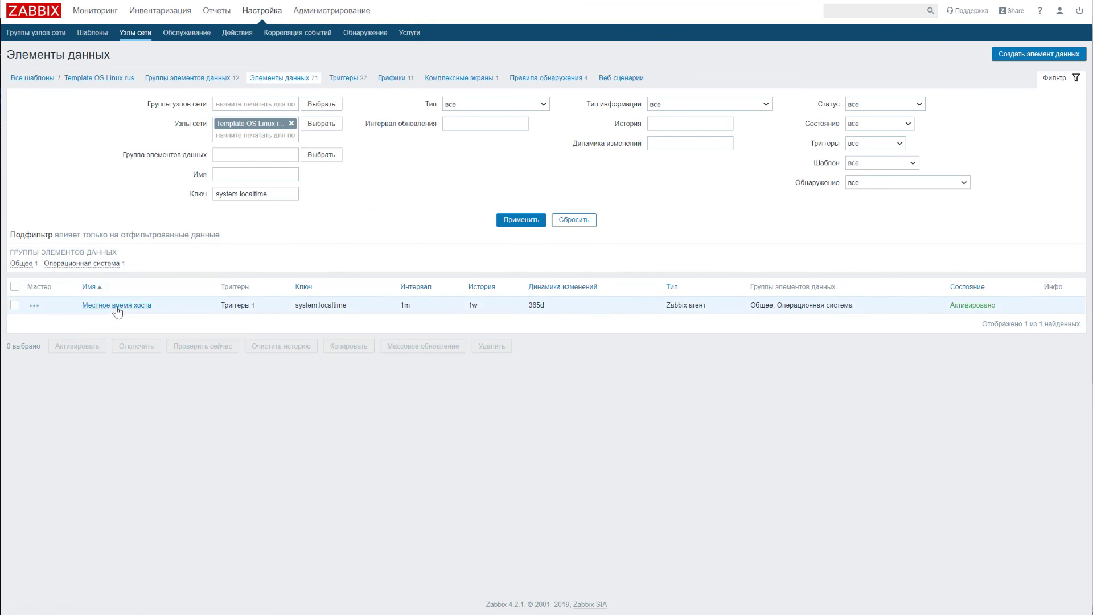
# Review the system.localtime item of Template OS Linux rus and the triggers attached to it
pyautogui.moveTo(346, 305); pyautogui.dragTo(298, 307)
pyautogui.click(238, 307)
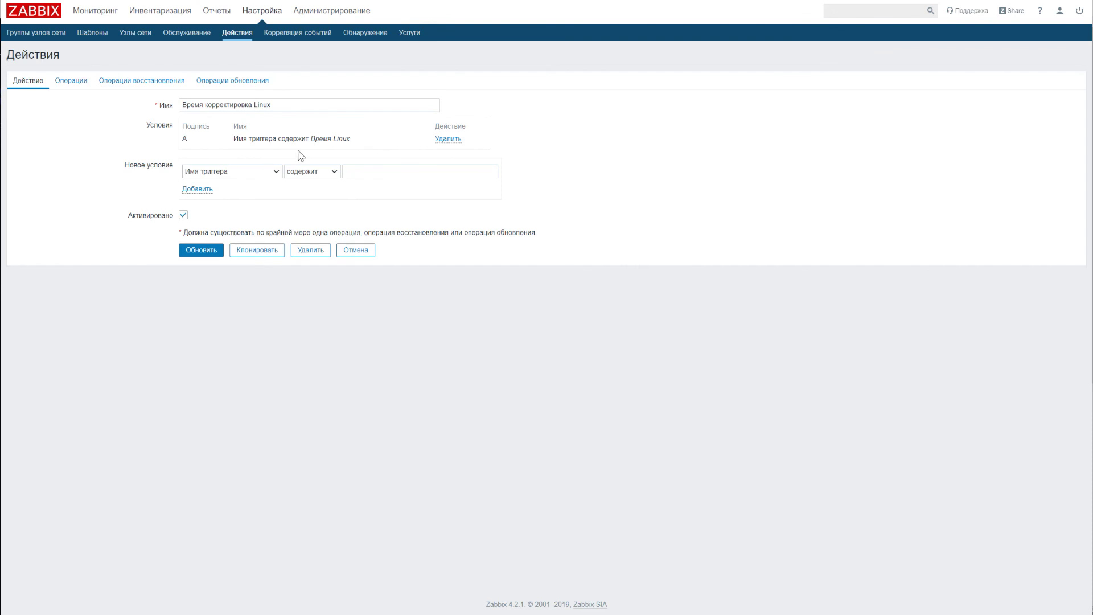
# Open the operations of the action "Время корректировка Linux" and examine the date +%T -s "{TIME}" line of its remote command
pyautogui.click(74, 84)
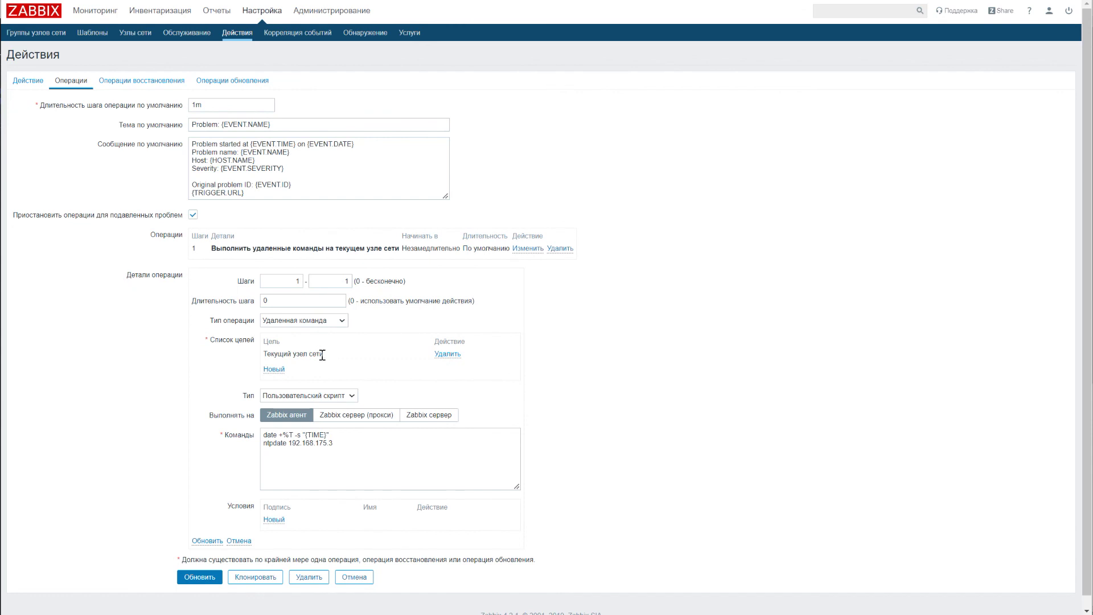
pyautogui.click(265, 436)
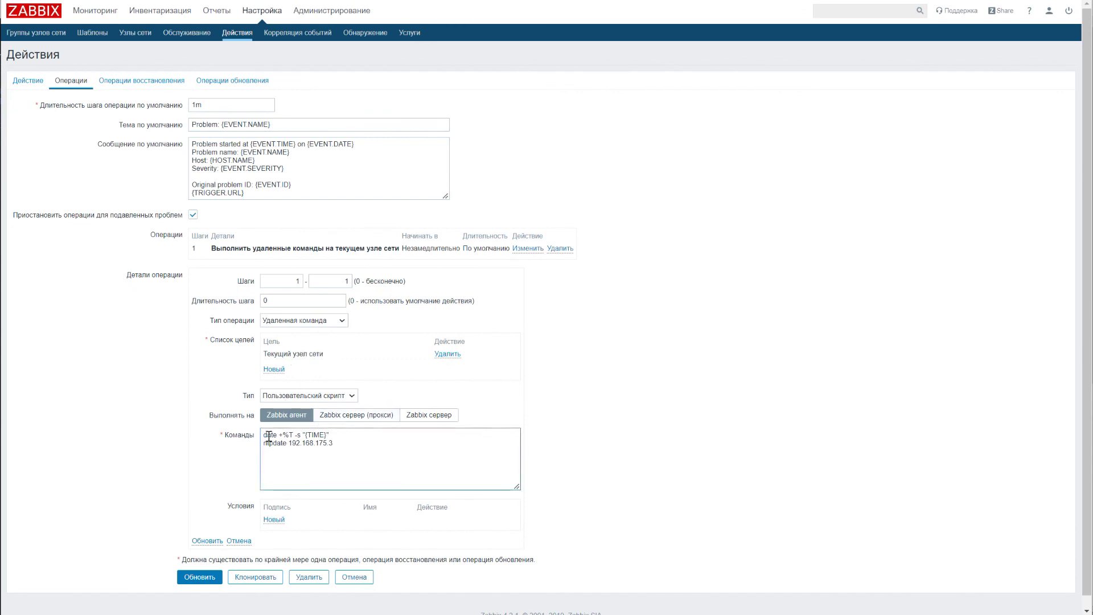
pyautogui.click(336, 435)
pyautogui.moveTo(327, 434); pyautogui.dragTo(305, 435)
pyautogui.click(343, 435)
pyautogui.click(301, 435)
# Examine the ntpdate 192.168.175.3 line in the action's remote command
pyautogui.moveTo(341, 443); pyautogui.dragTo(260, 443)
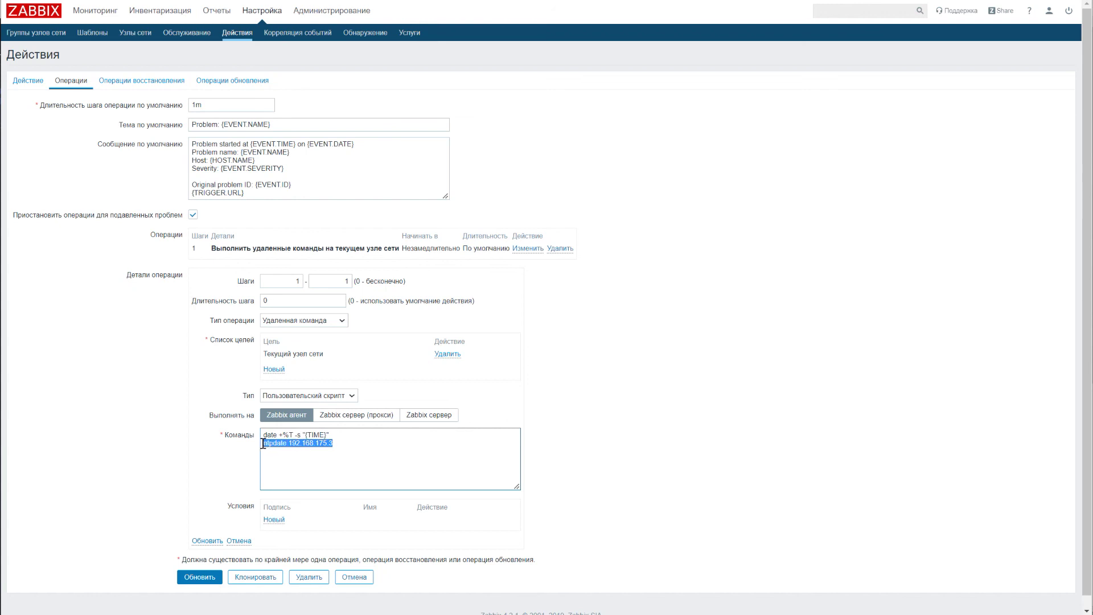
pyautogui.click(339, 442)
pyautogui.moveTo(337, 444); pyautogui.dragTo(267, 444)
pyautogui.click(359, 451)
pyautogui.click(380, 444)
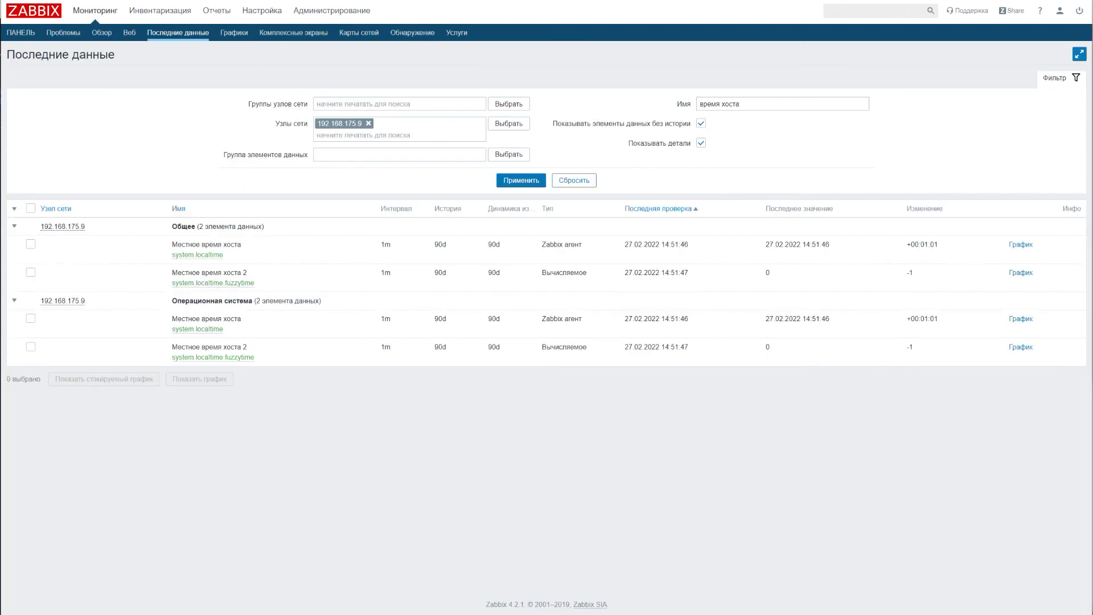